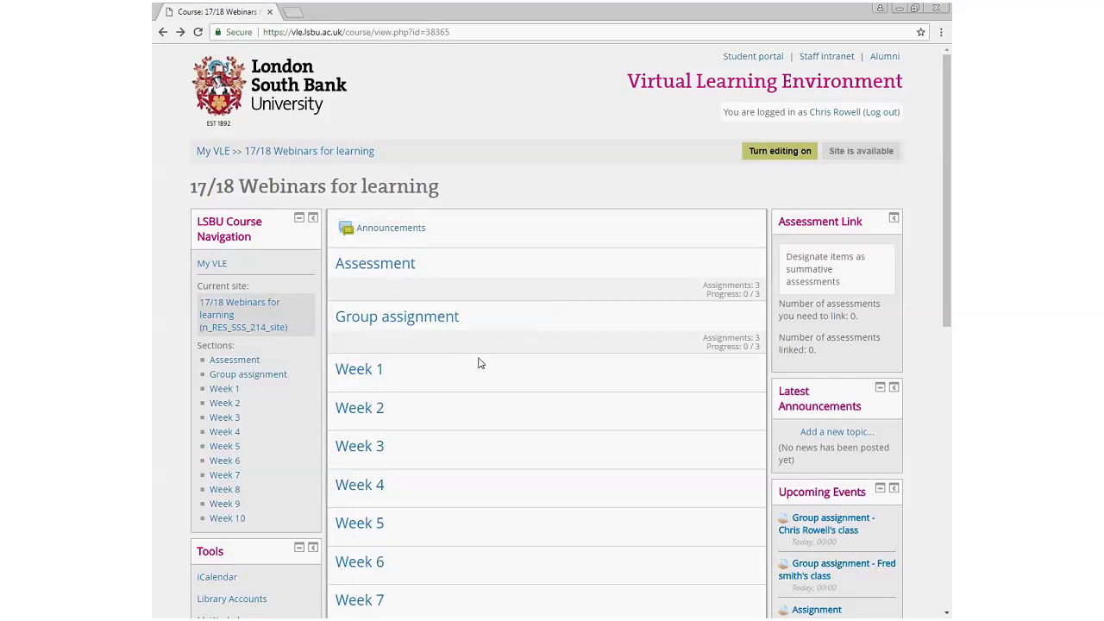
Open the course's Group assignment section and turn editing on
scroll(480, 363, down, 4)
scroll(480, 364, up, 2)
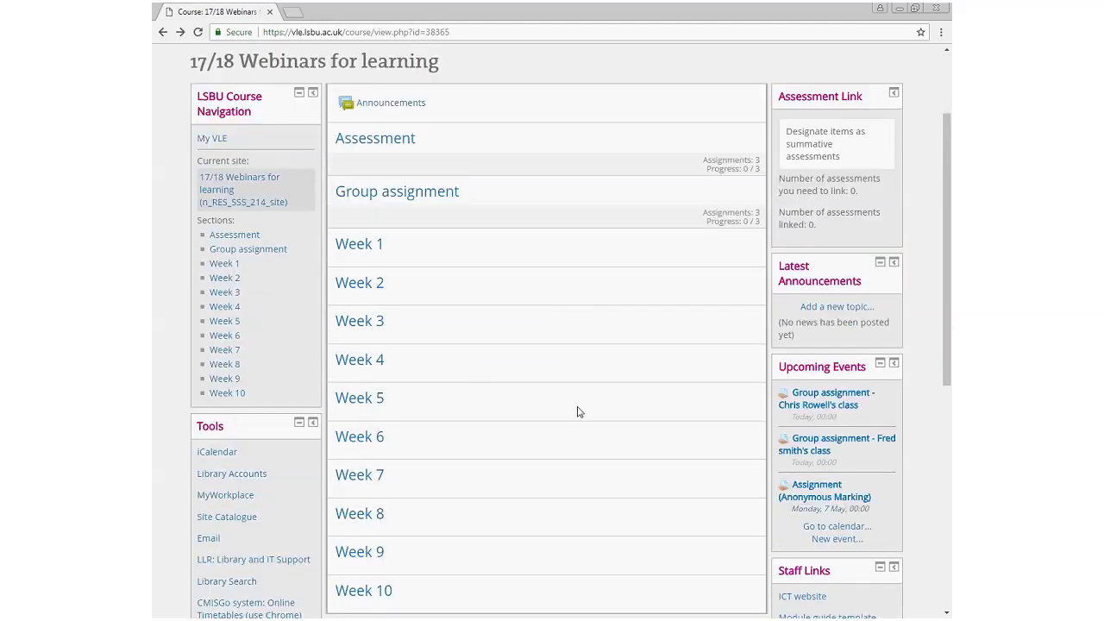
scroll(577, 411, up, 2)
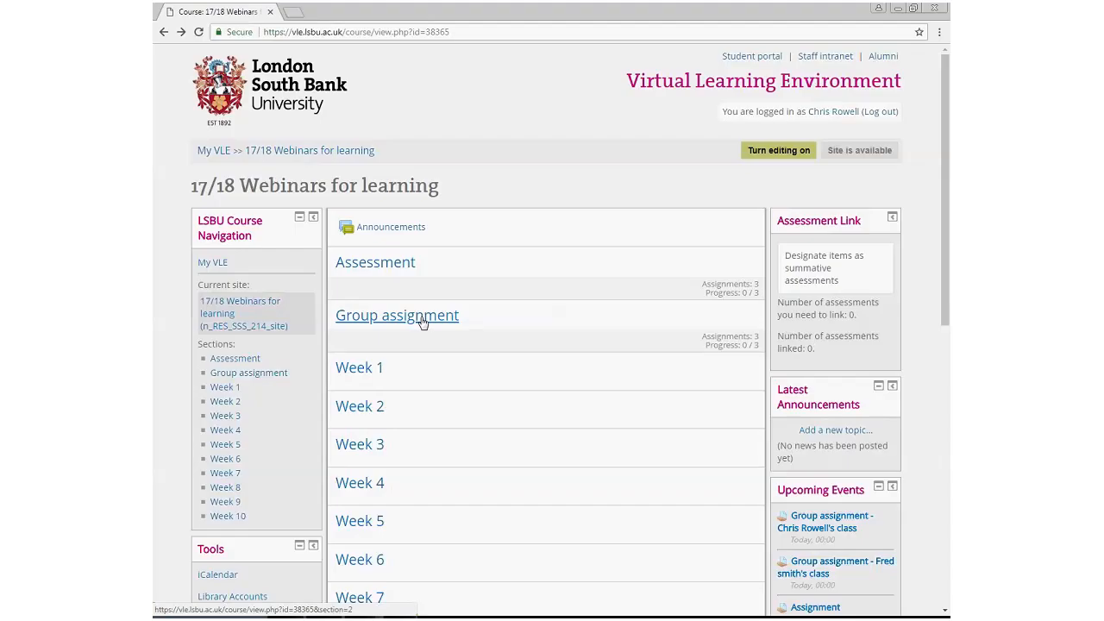
click(423, 318)
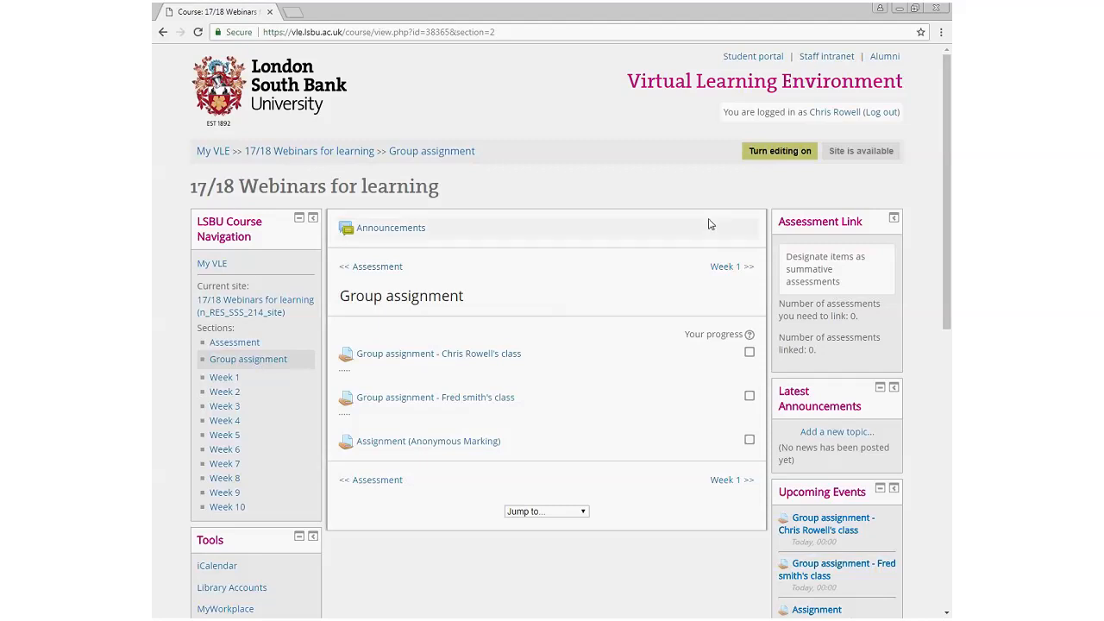
click(781, 151)
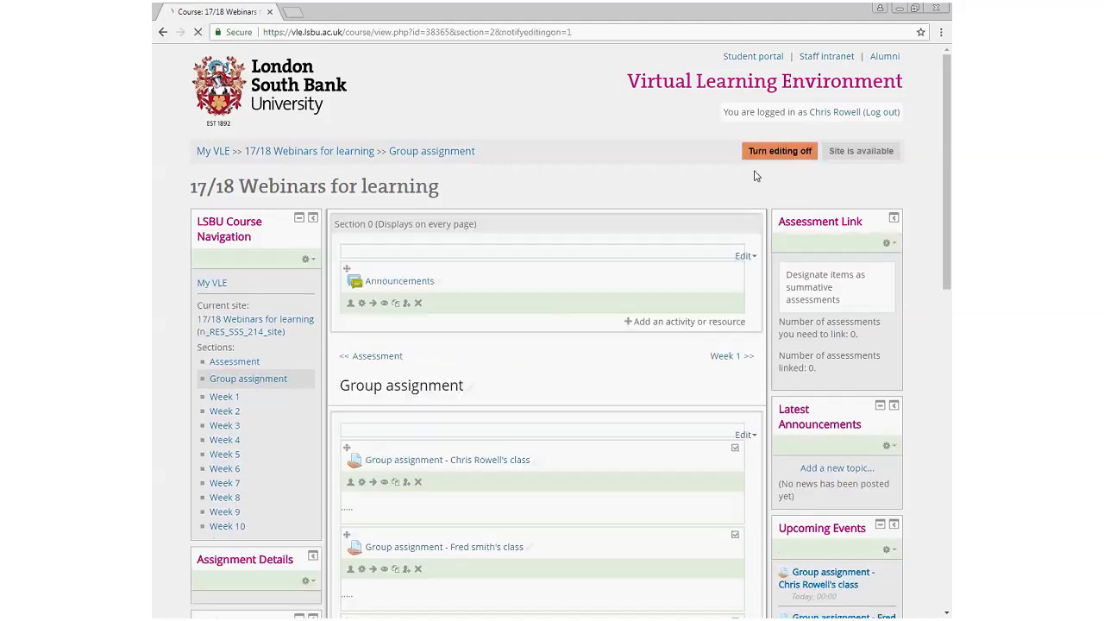
Add a new Assignment activity to the Group assignment section
scroll(689, 449, down, 3)
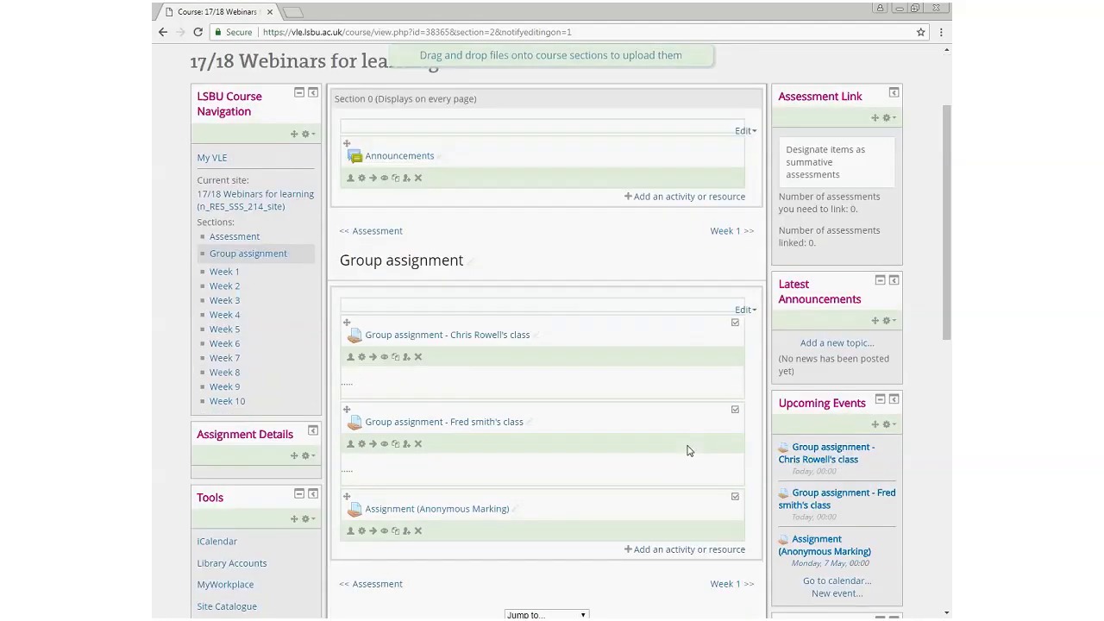
scroll(687, 450, down, 3)
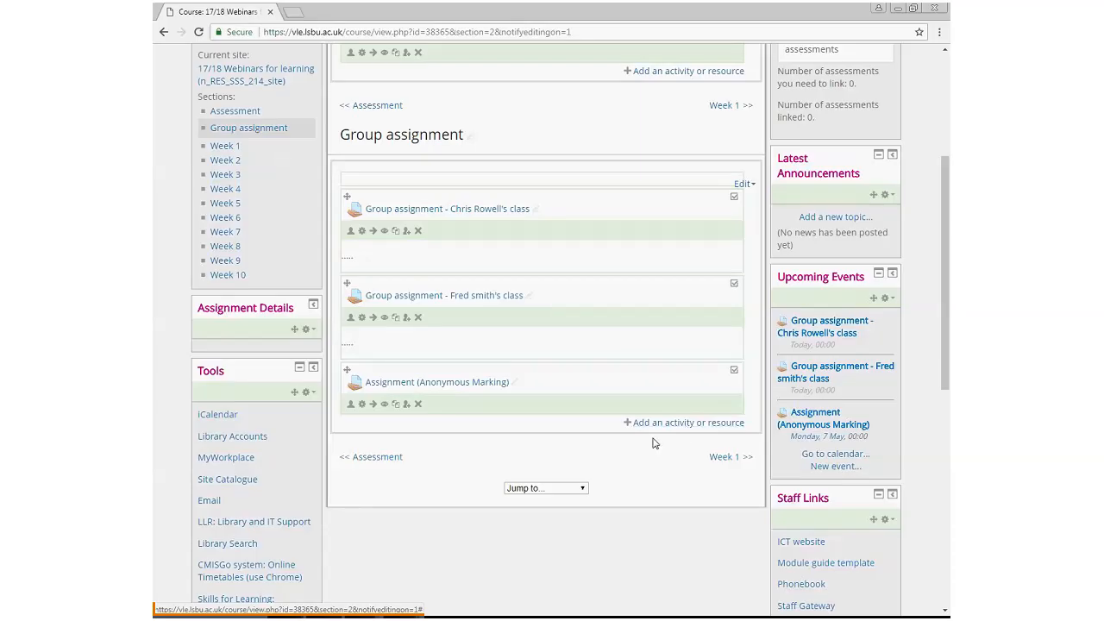
click(678, 424)
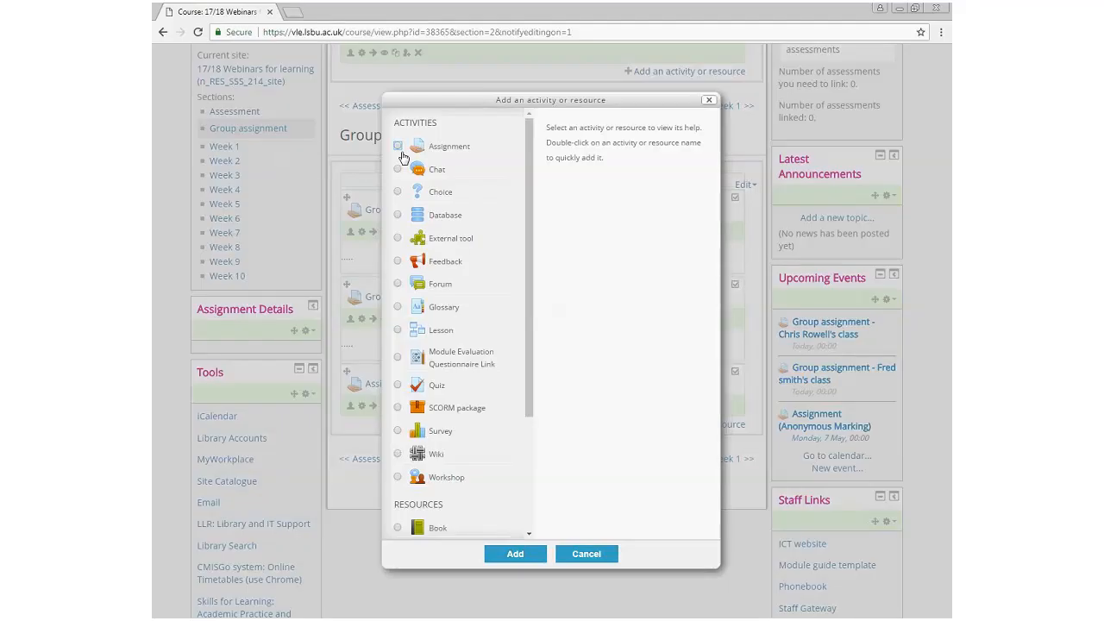
click(402, 153)
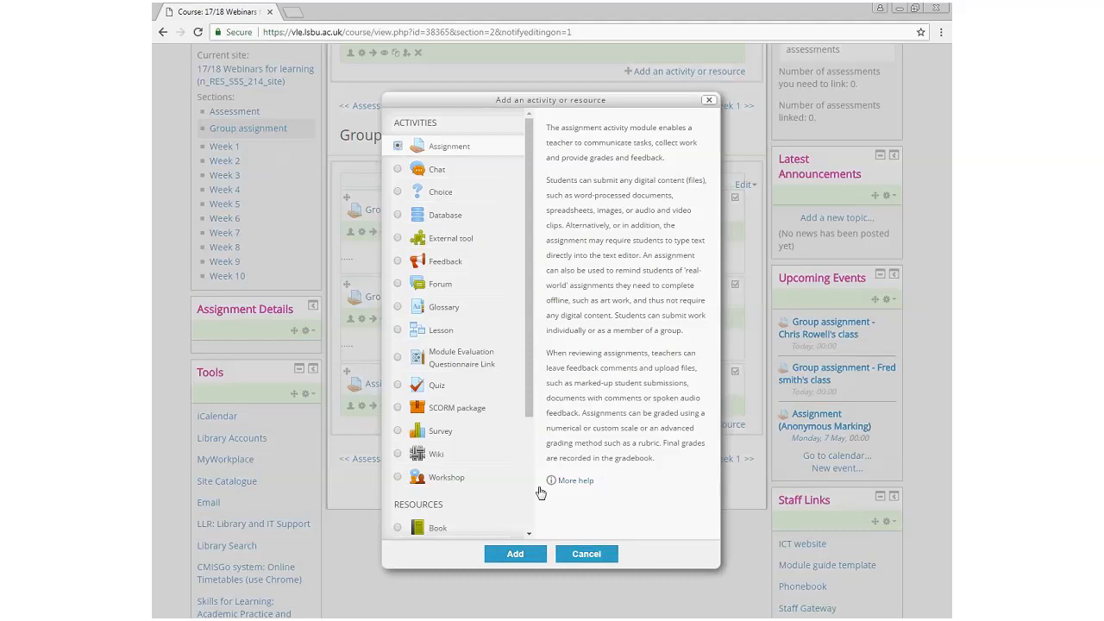
click(520, 555)
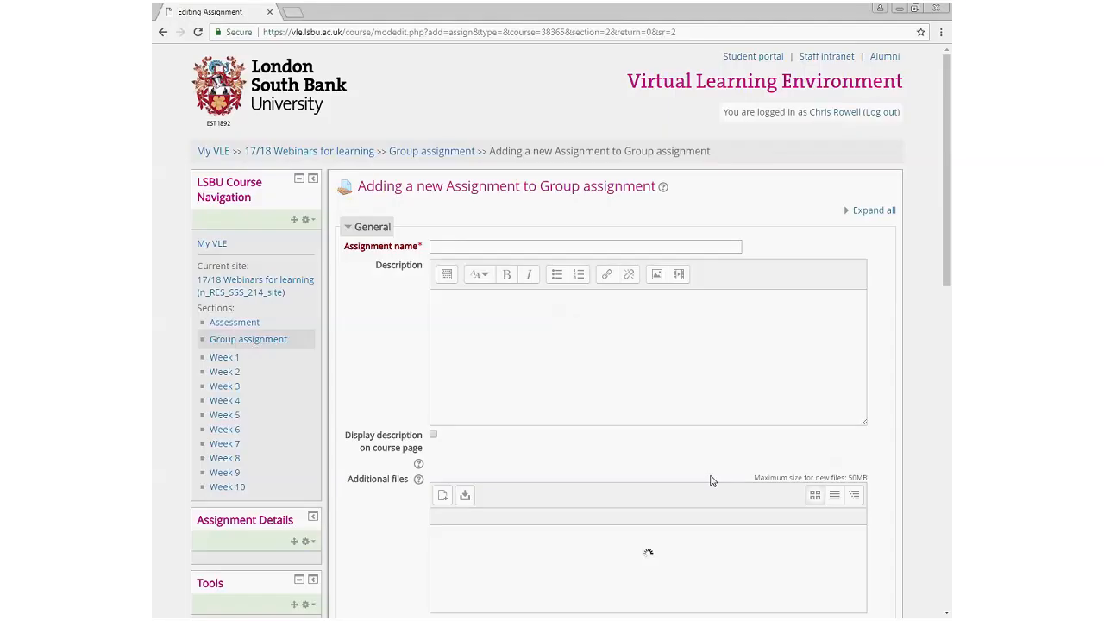
Name the assignment "Student assignment", describe it as "blind marking", and enable displaying the description on the course page
click(460, 250)
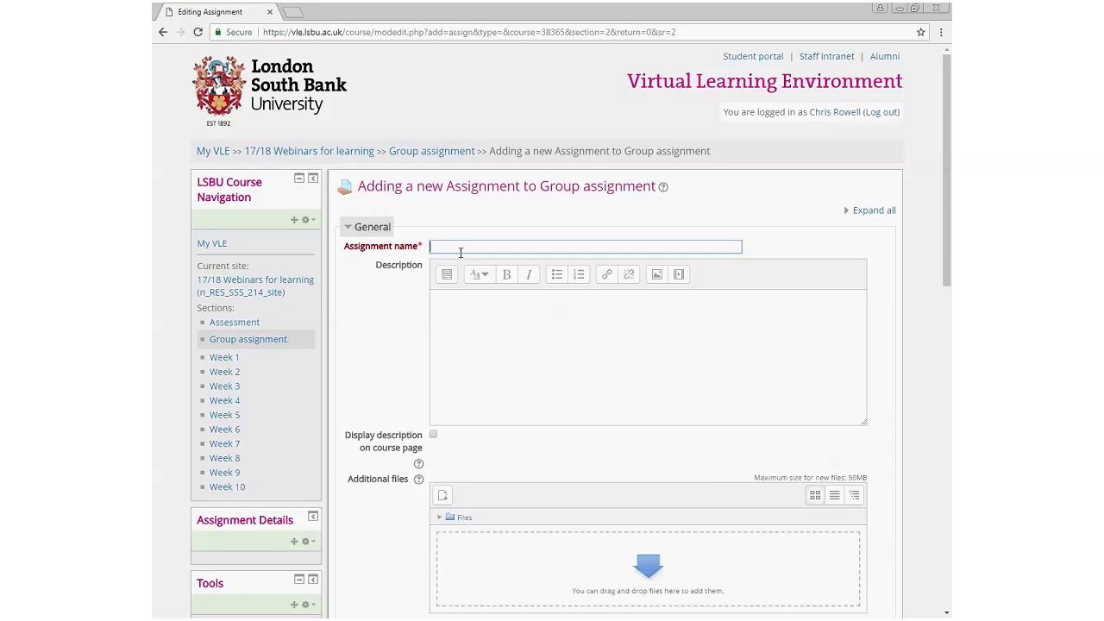
text(Student assignment)
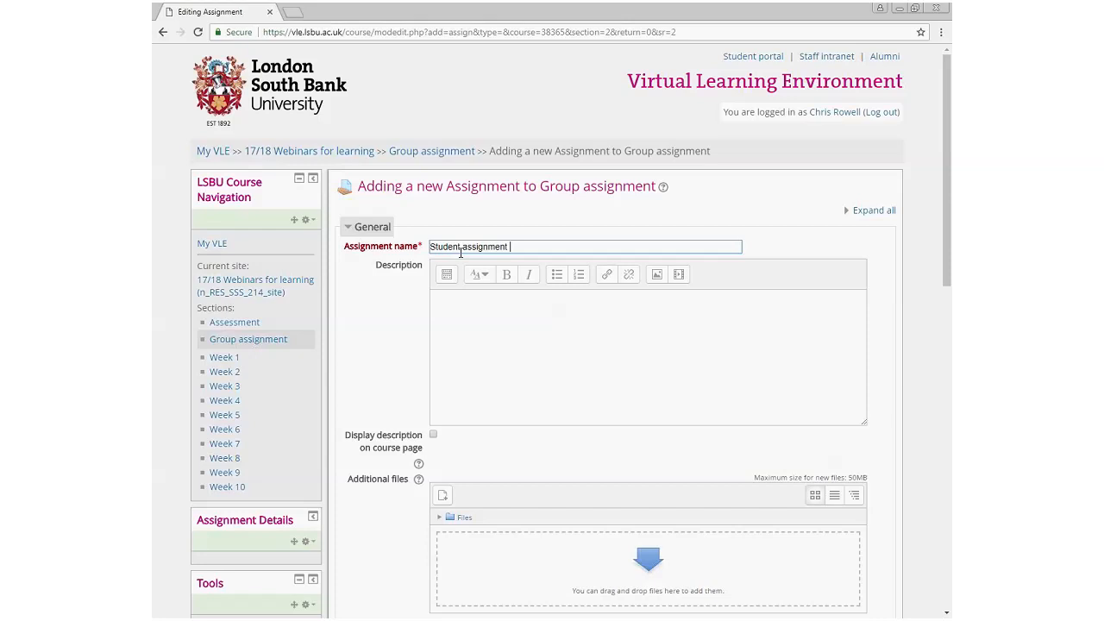
click(461, 304)
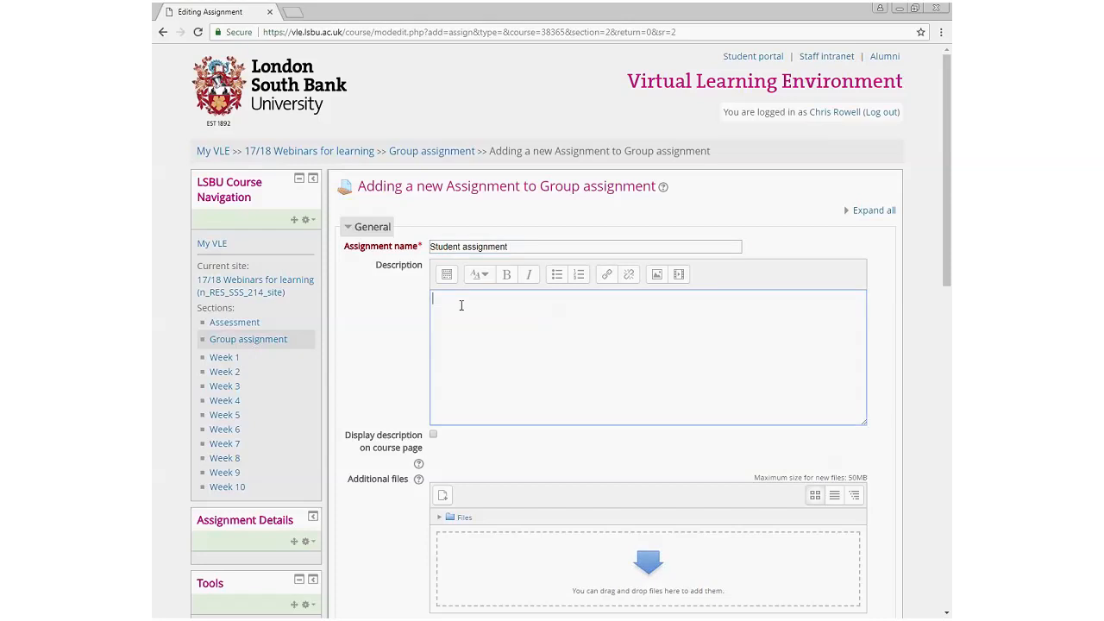
text(blind marking)
click(433, 435)
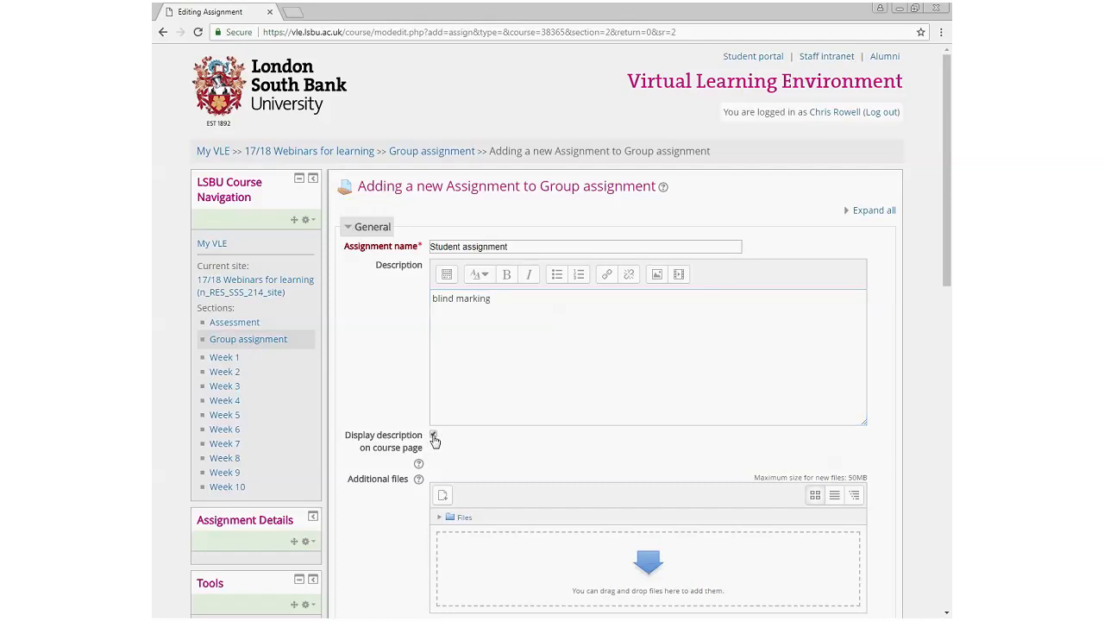
Set the hour of the assignment's due date to 13 in the Availability settings
scroll(508, 448, down, 3)
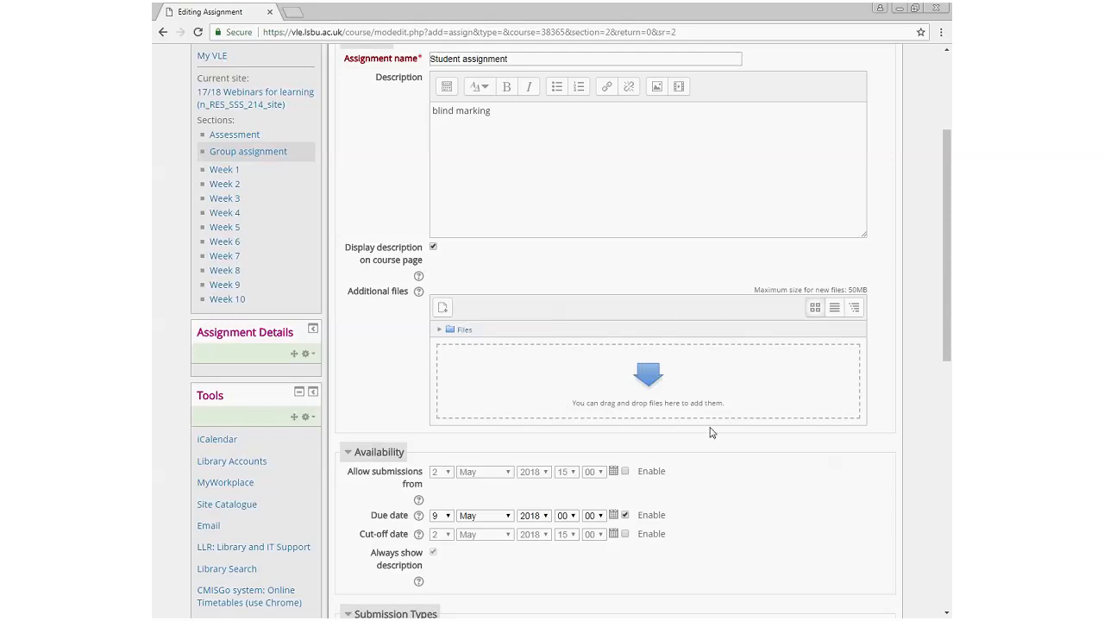
scroll(746, 493, down, 2)
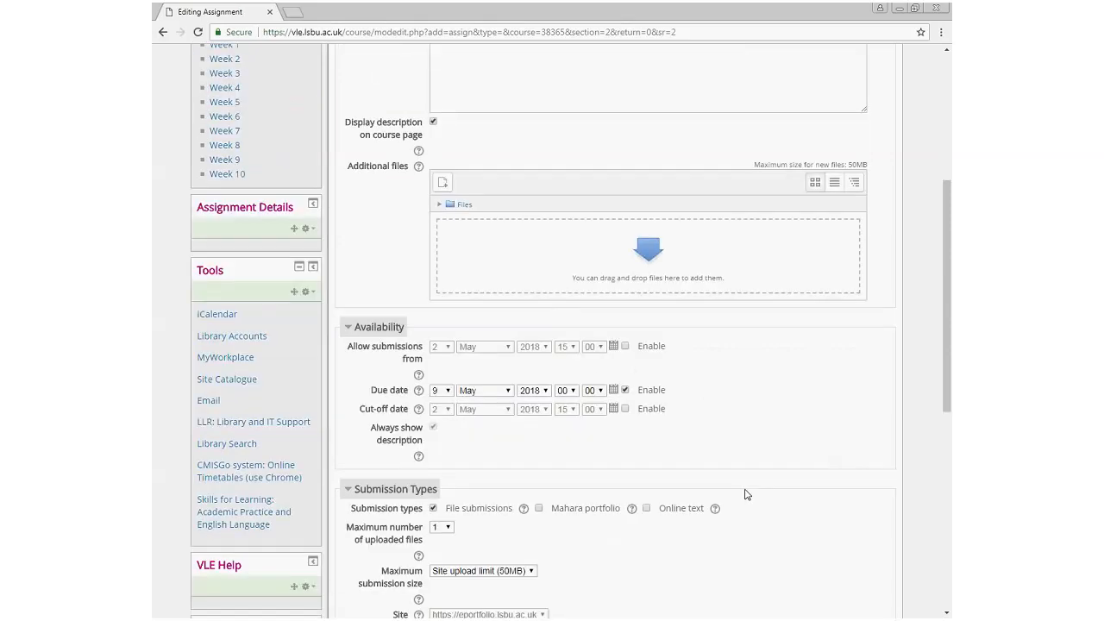
scroll(741, 462, down, 1)
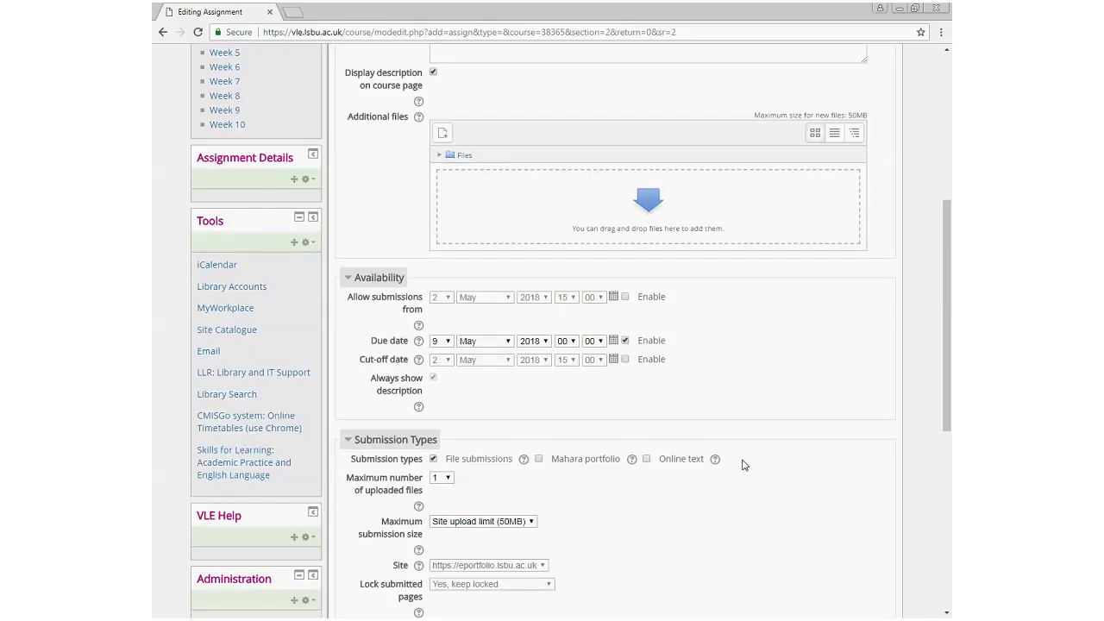
scroll(745, 464, down, 3)
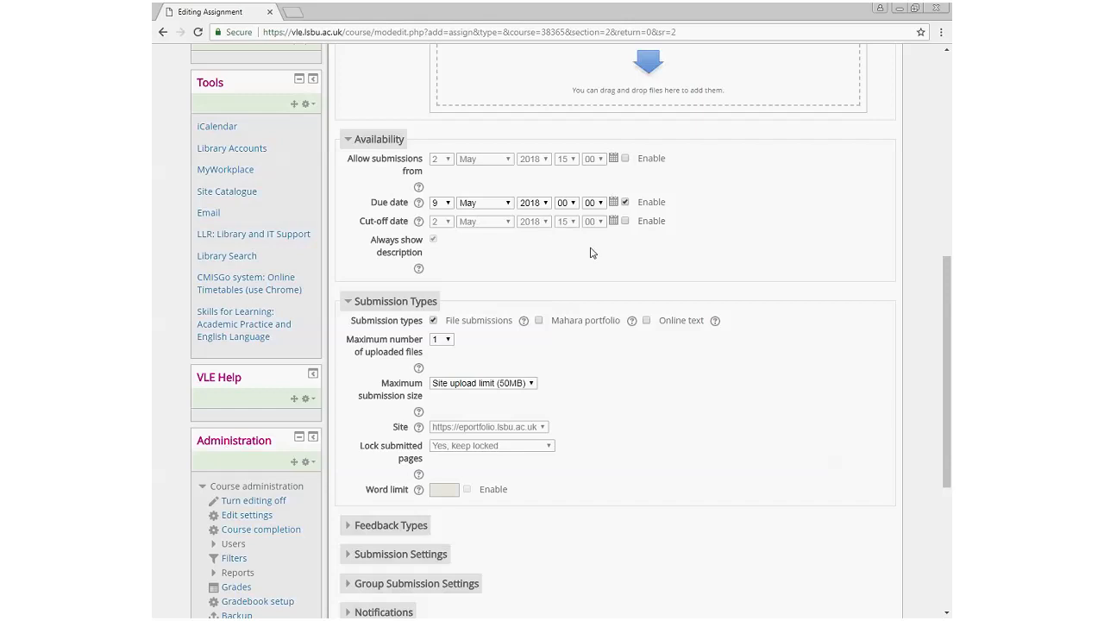
click(570, 205)
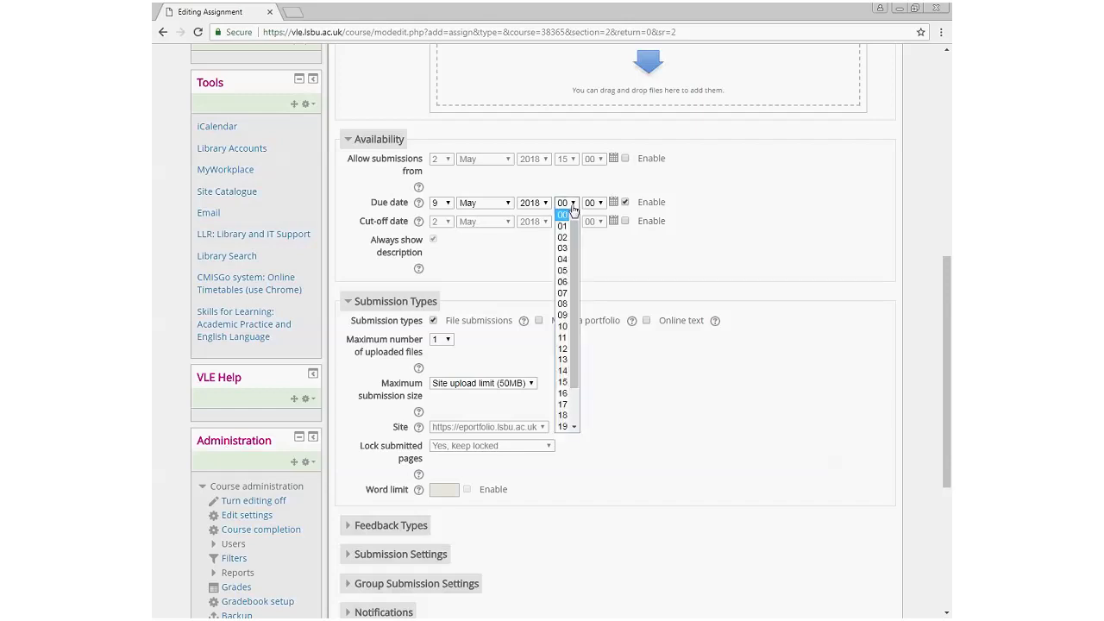
drag(576, 315, 582, 358)
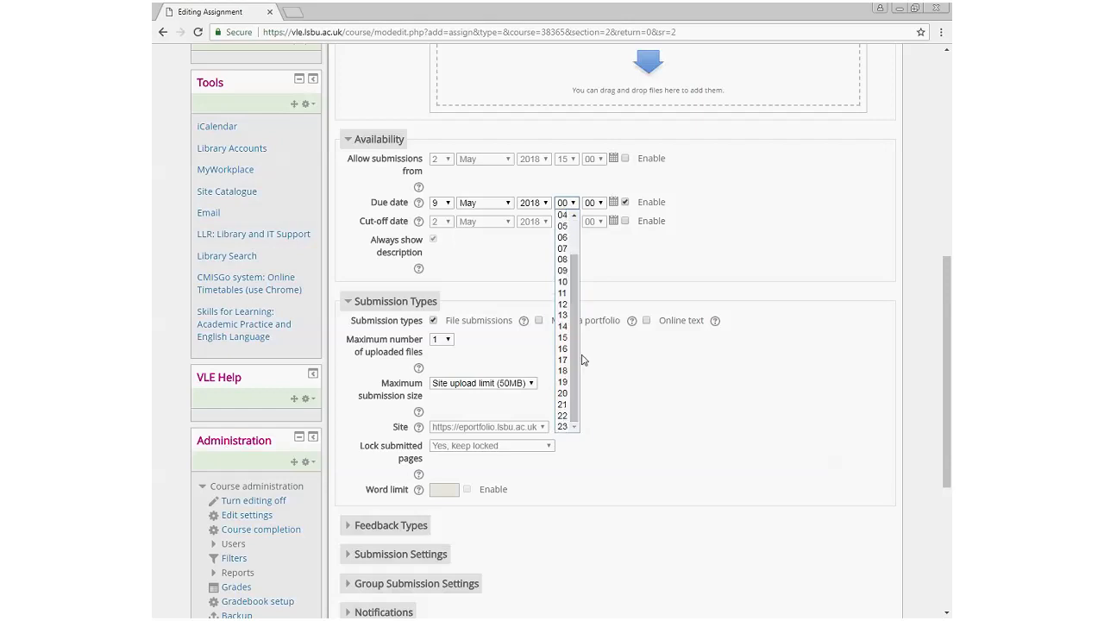
click(563, 316)
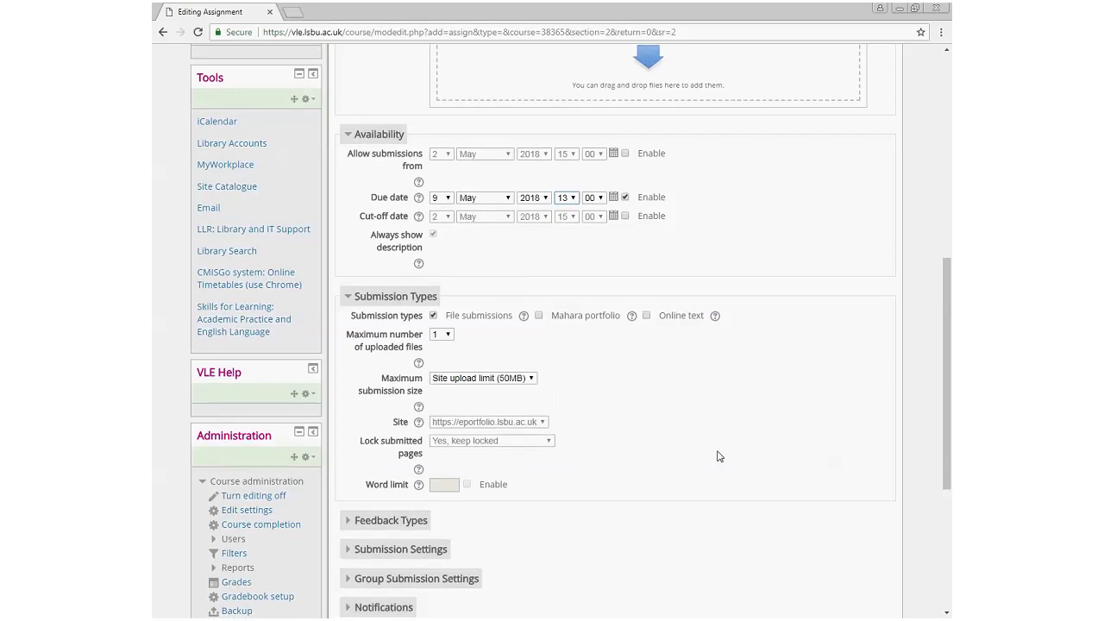
Expand the Grade settings and set Blind marking to Yes
scroll(717, 457, down, 2)
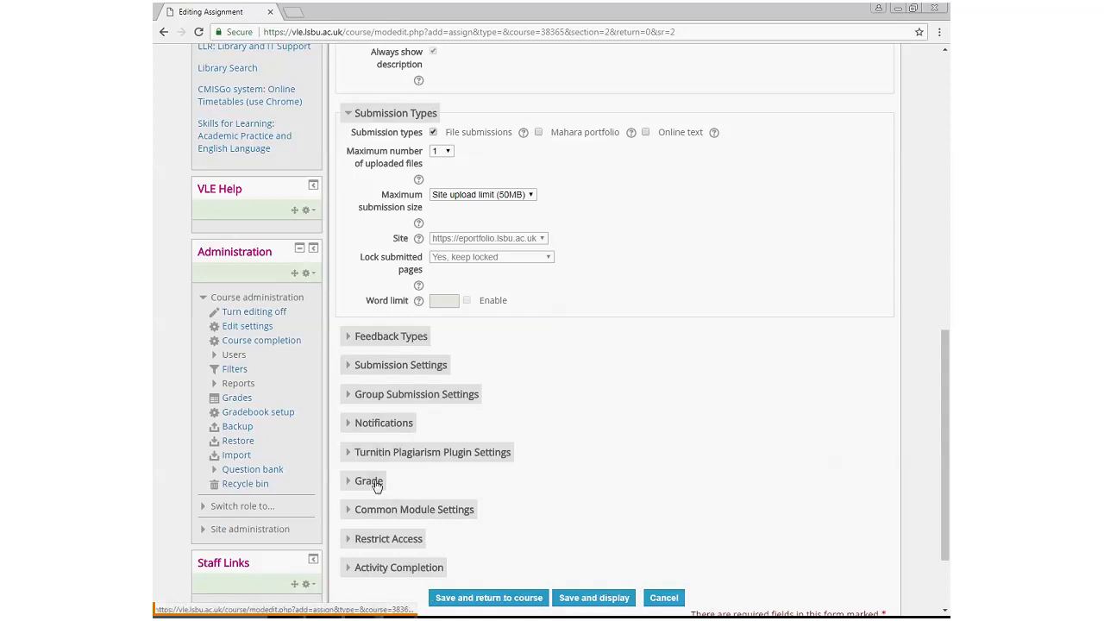
click(371, 481)
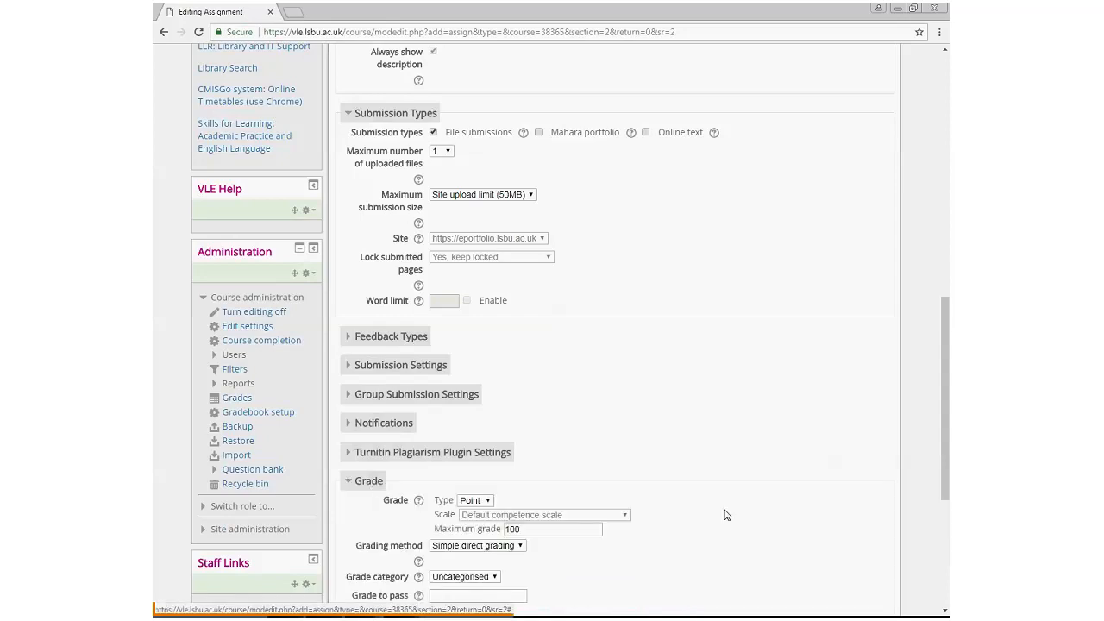
scroll(724, 515, down, 2)
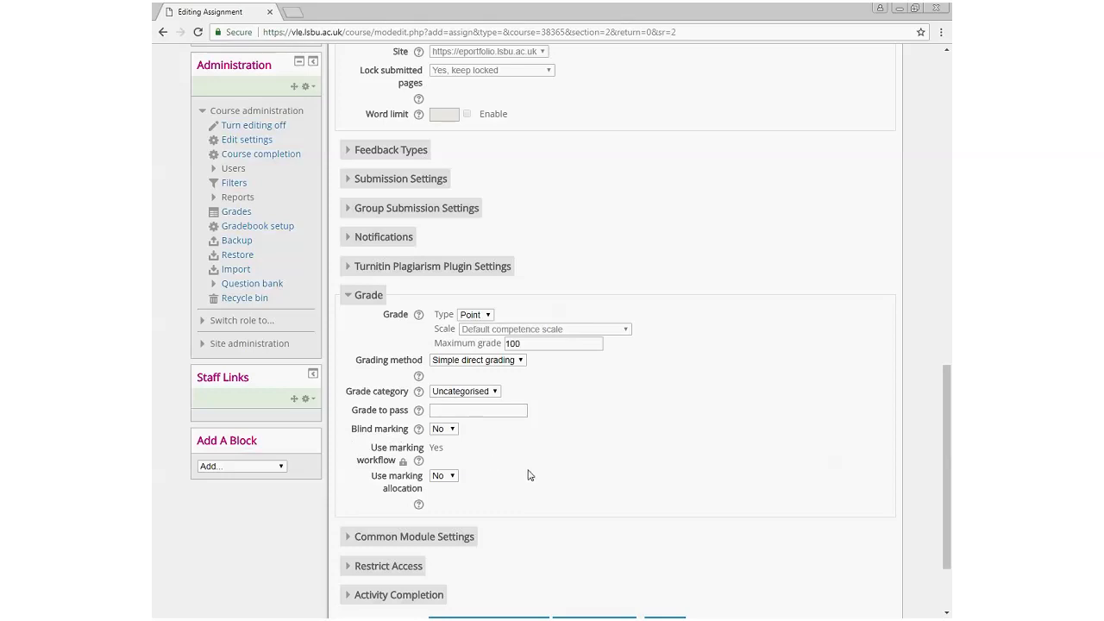
click(451, 429)
click(441, 452)
scroll(616, 489, down, 1)
scroll(613, 486, down, 1)
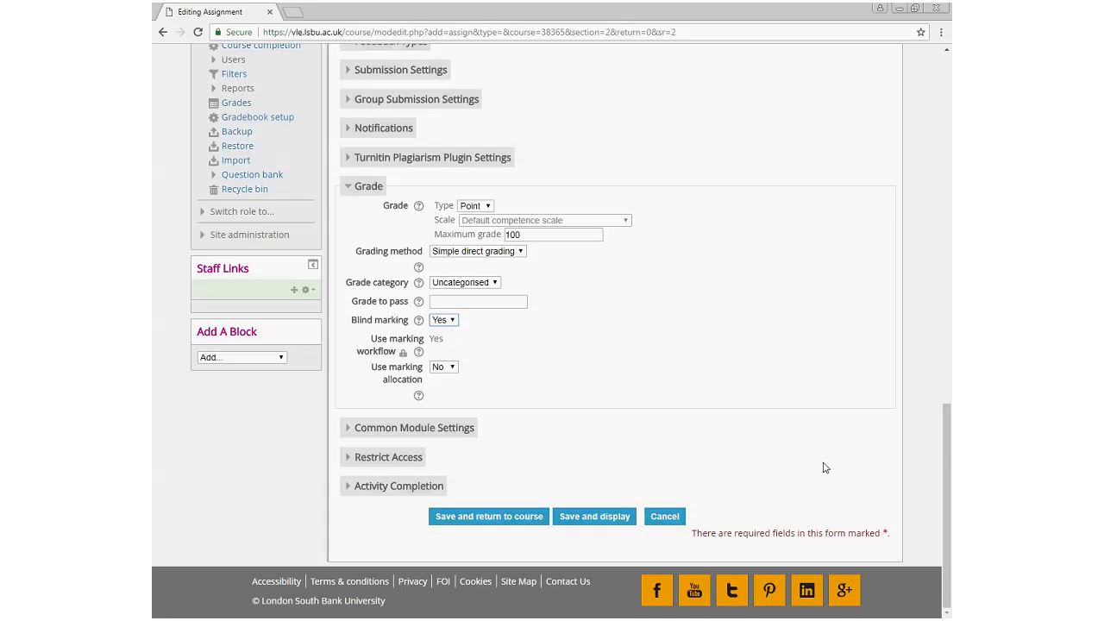
Expand the Turnitin Plagiarism Plugin settings and review the Enable Turnitin choice, the report options and the anonymous marking note
scroll(811, 473, up, 1)
scroll(431, 463, up, 2)
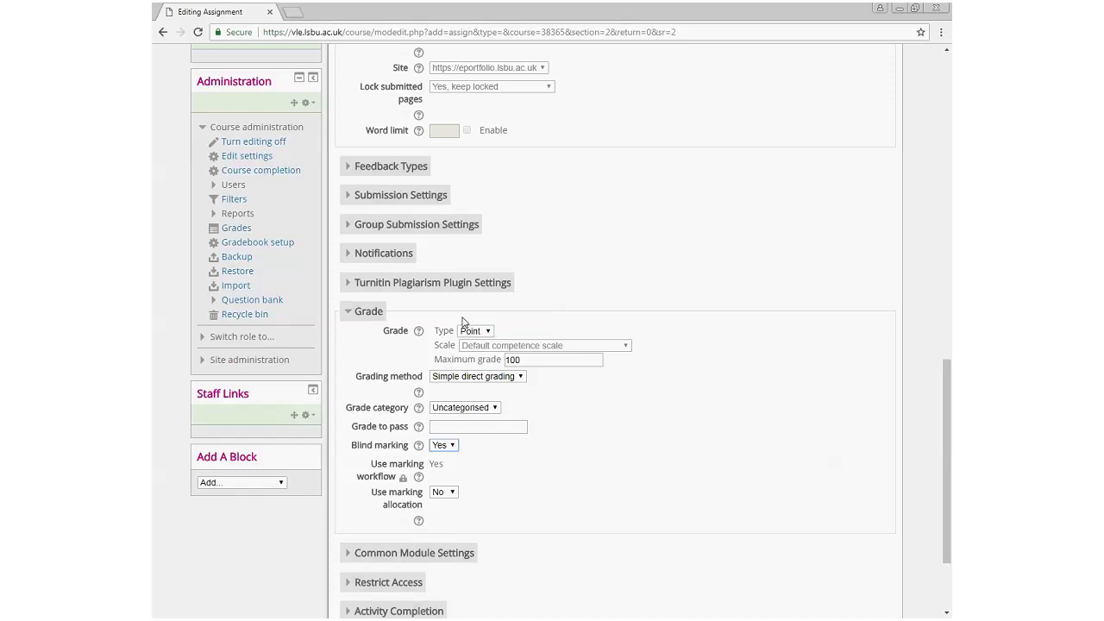
click(432, 282)
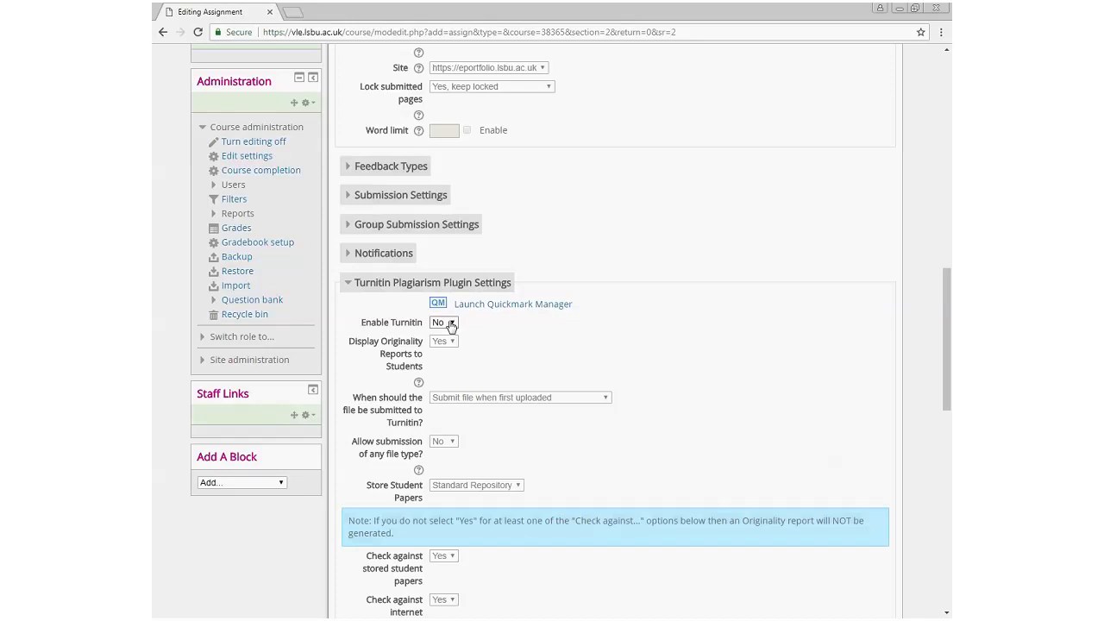
click(451, 328)
click(492, 338)
scroll(659, 390, down, 3)
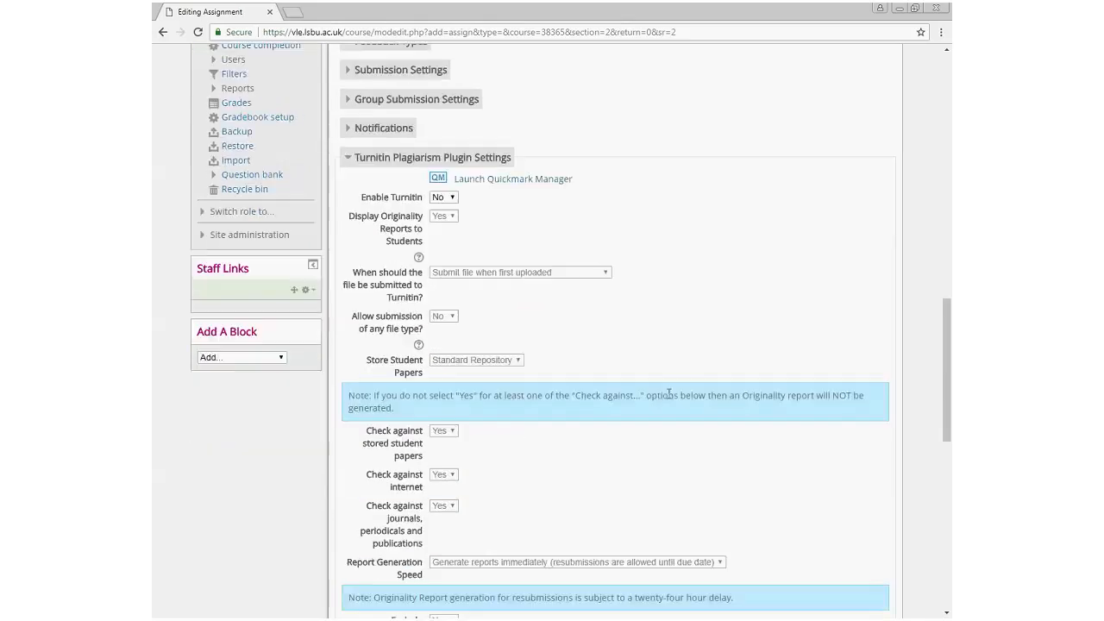
scroll(669, 393, down, 7)
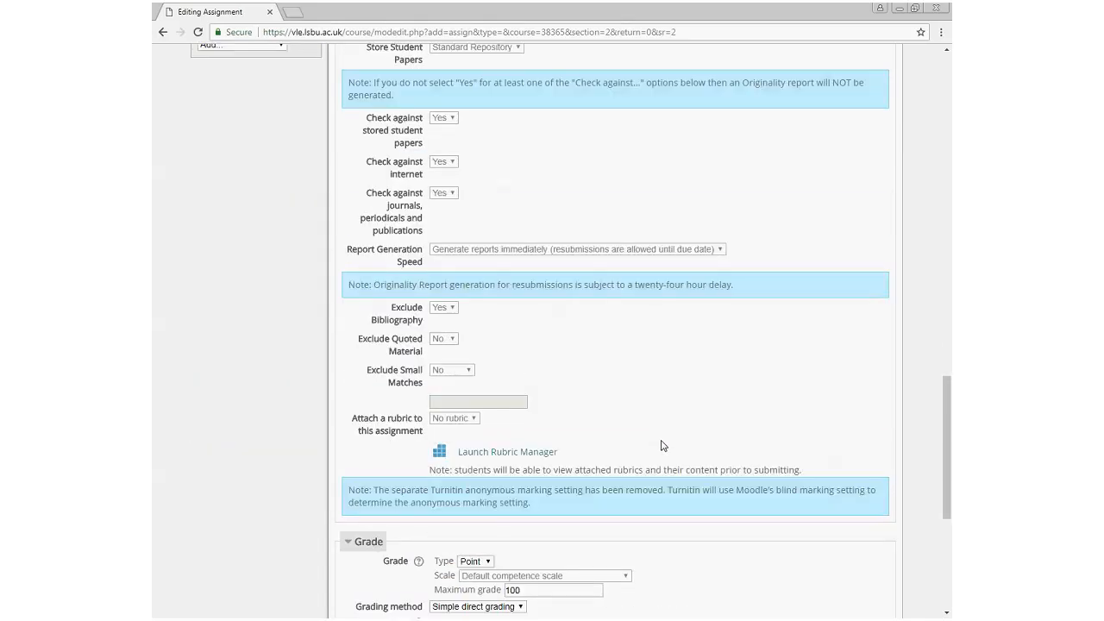
scroll(663, 444, down, 1)
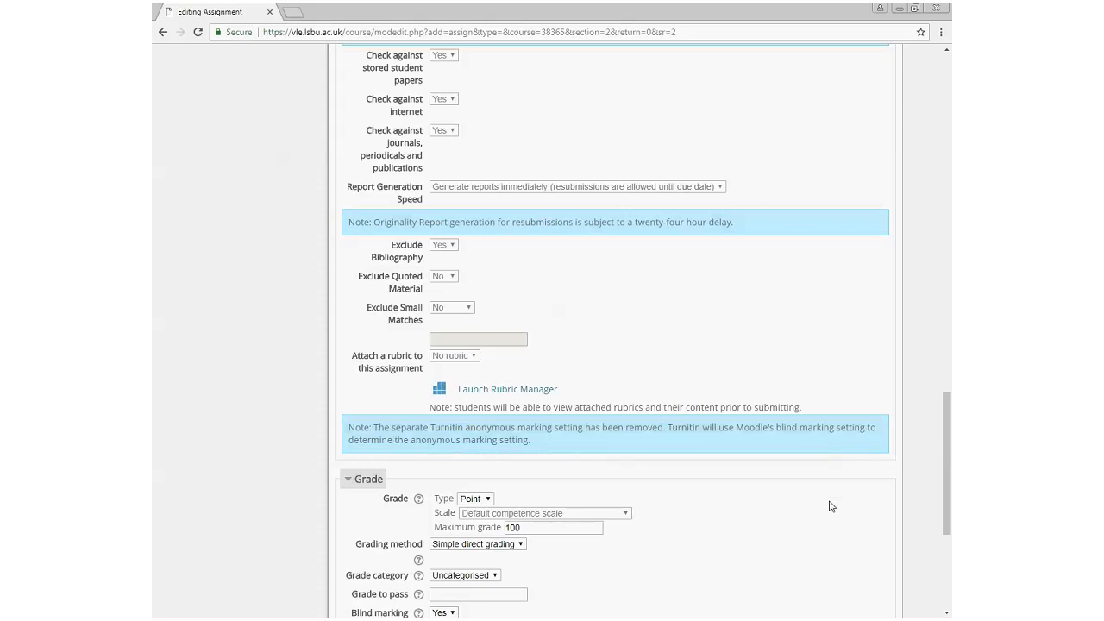
scroll(814, 524, down, 1)
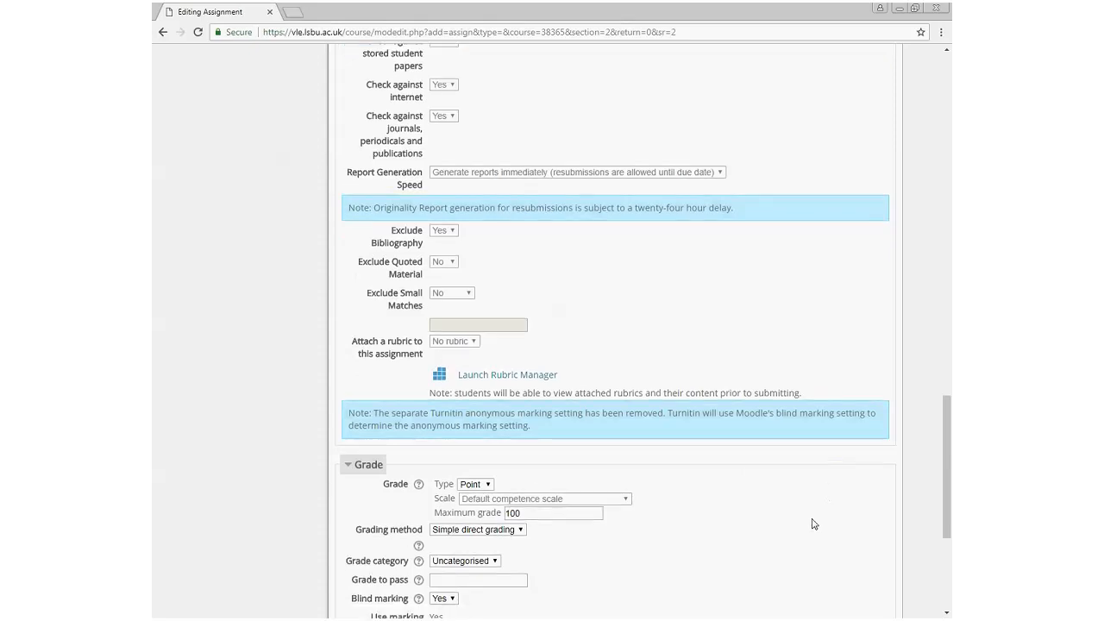
scroll(814, 523, down, 3)
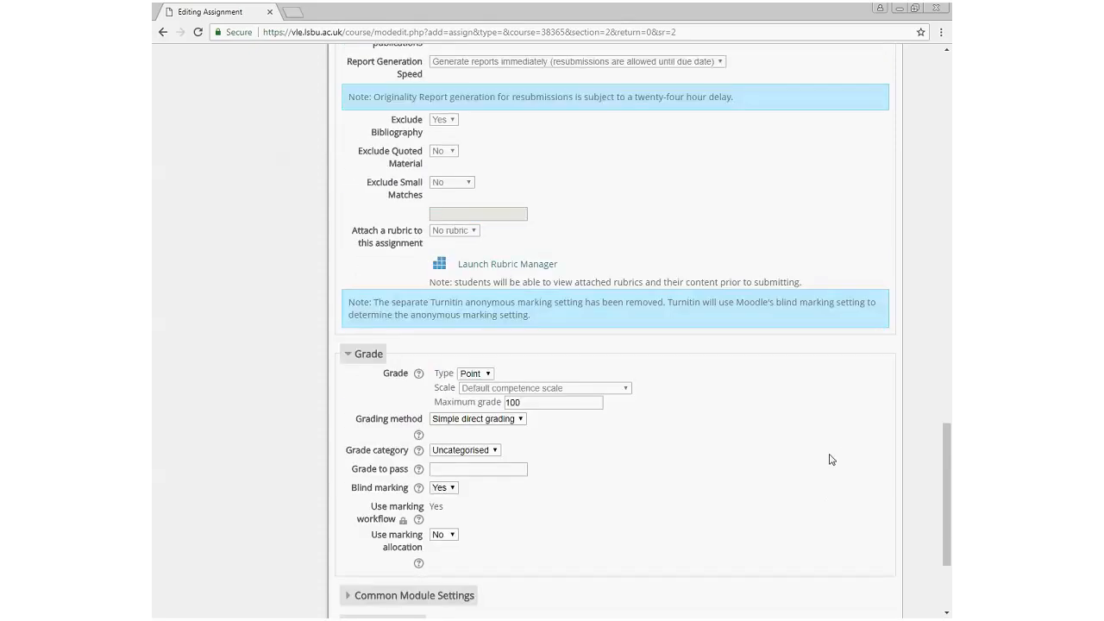
scroll(831, 459, down, 4)
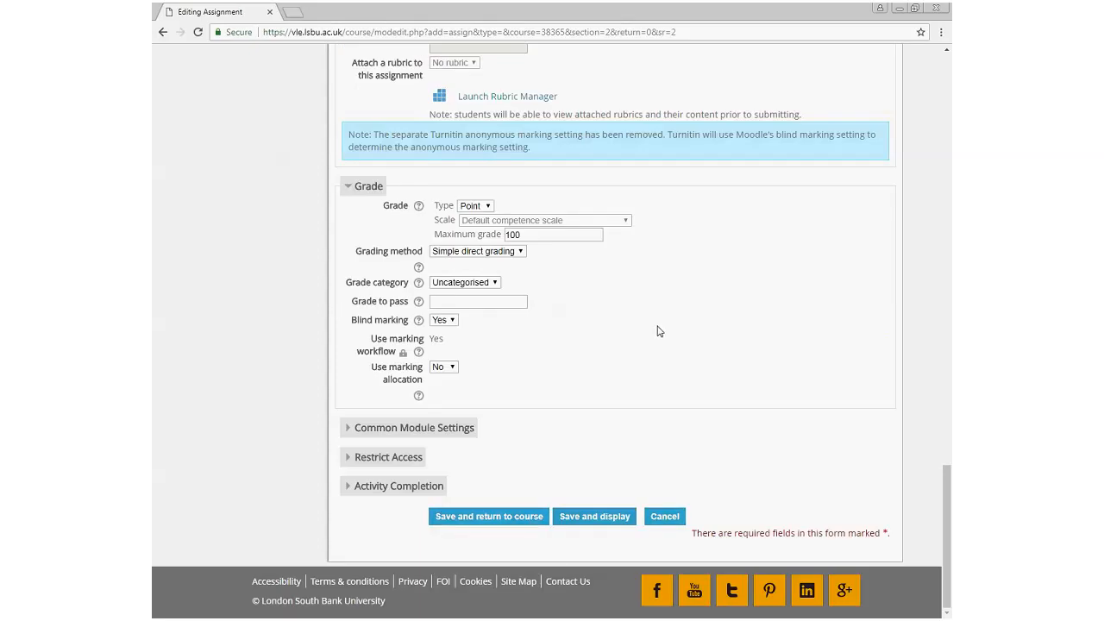
Save the assignment, return to the course, and check its entry in the Group assignment section
click(473, 518)
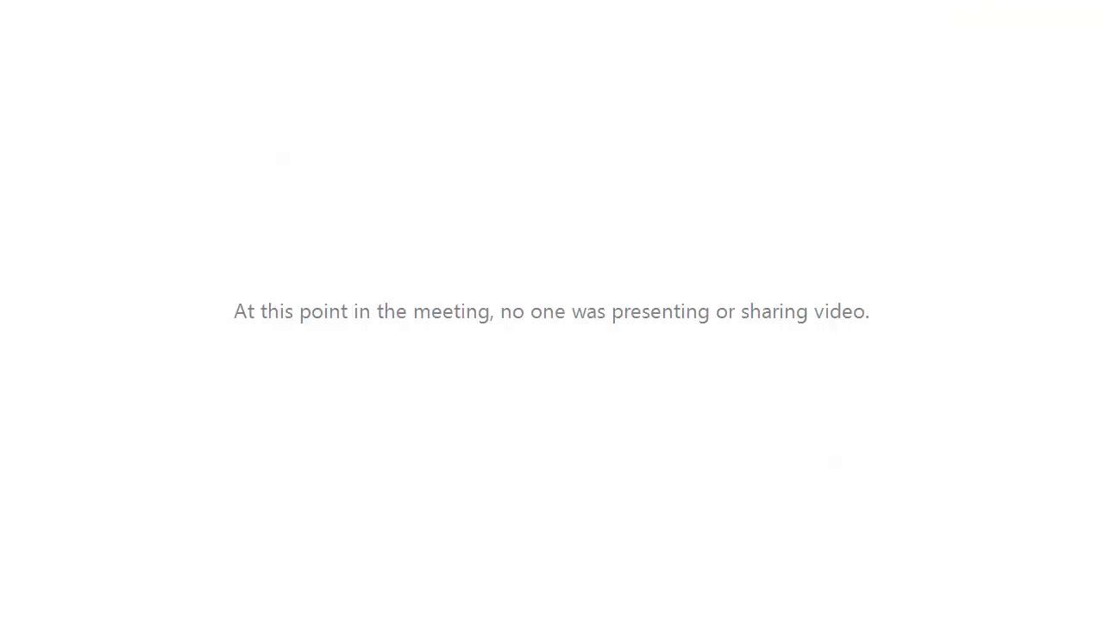
scroll(633, 529, down, 2)
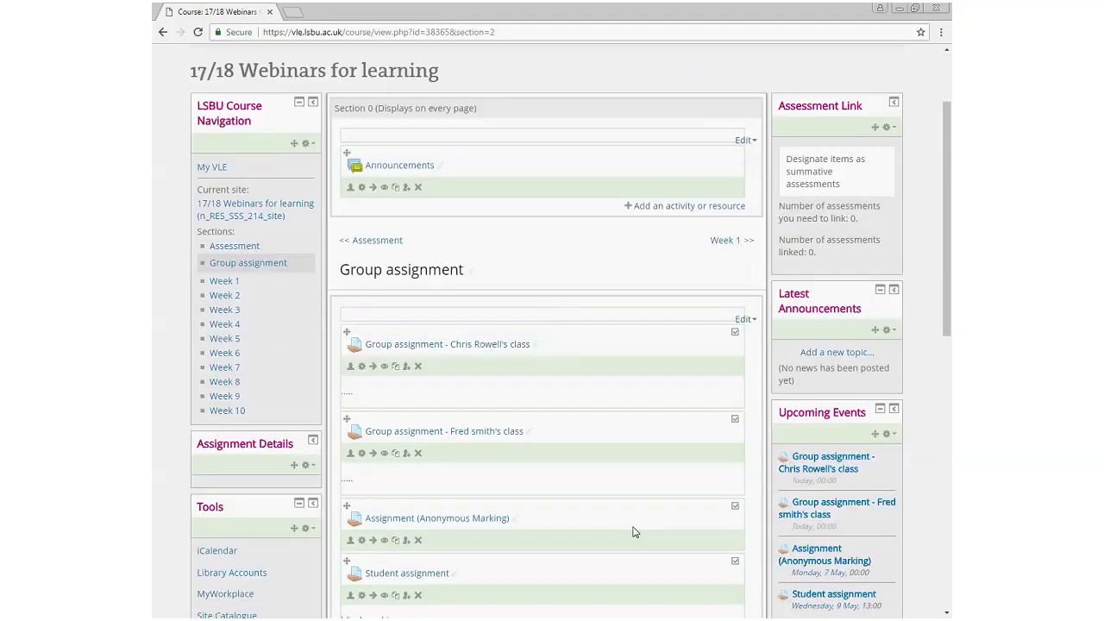
scroll(633, 531, down, 1)
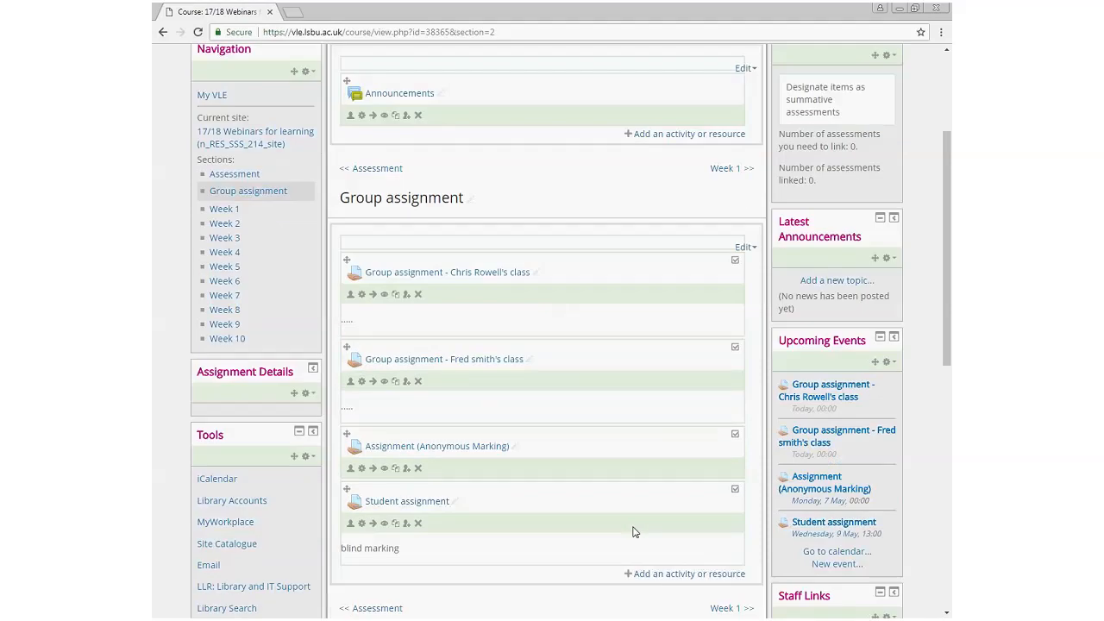
Turn off editing mode for the 17/18 Webinars for learning course
scroll(633, 531, down, 2)
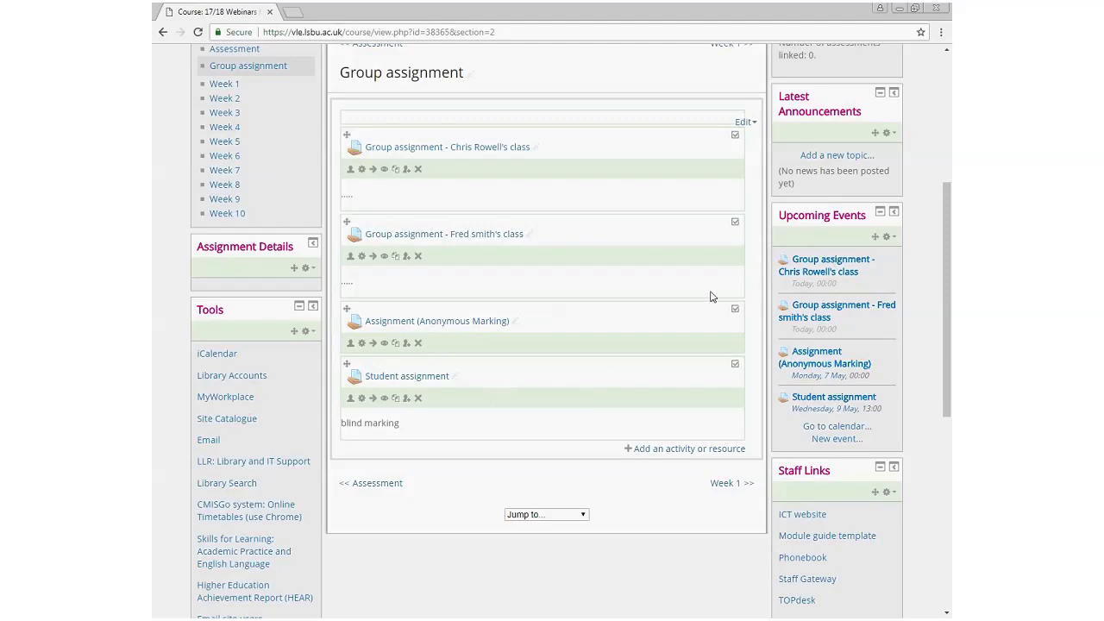
scroll(638, 391, up, 2)
scroll(639, 391, up, 3)
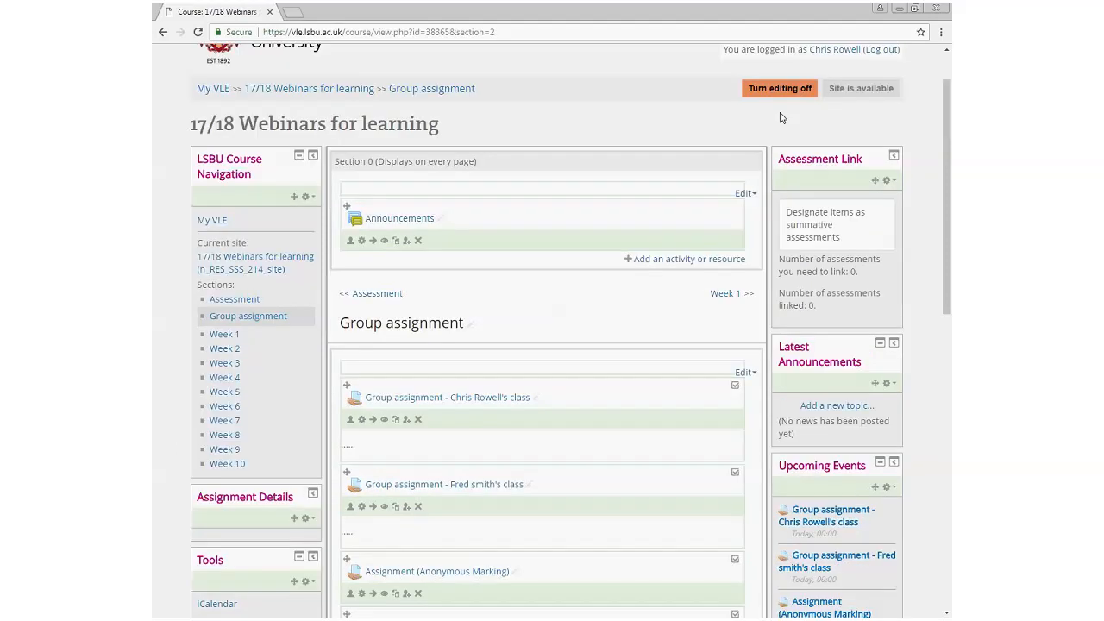
click(785, 90)
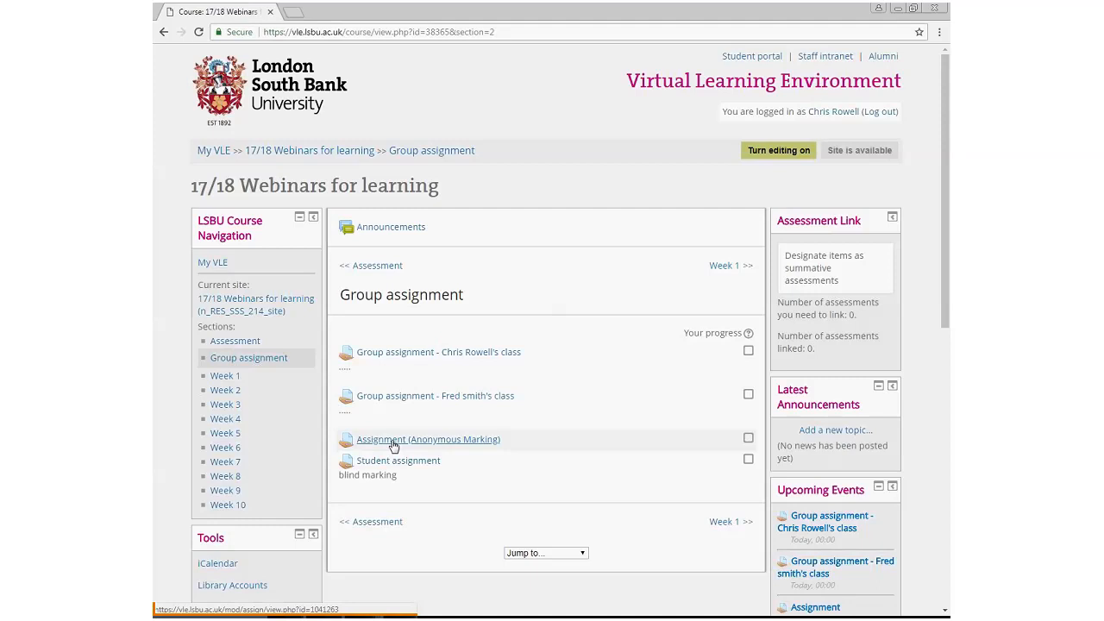
View all submissions of Assignment (Anonymous Marking), and download and open the first participant's EandC assignment.docx
click(393, 440)
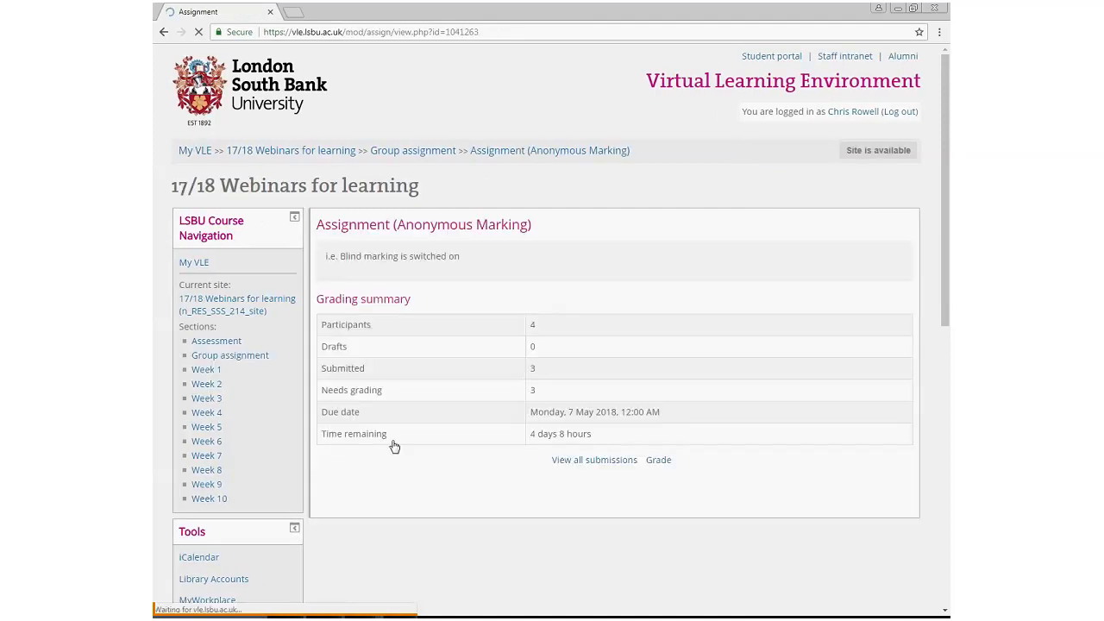
click(610, 466)
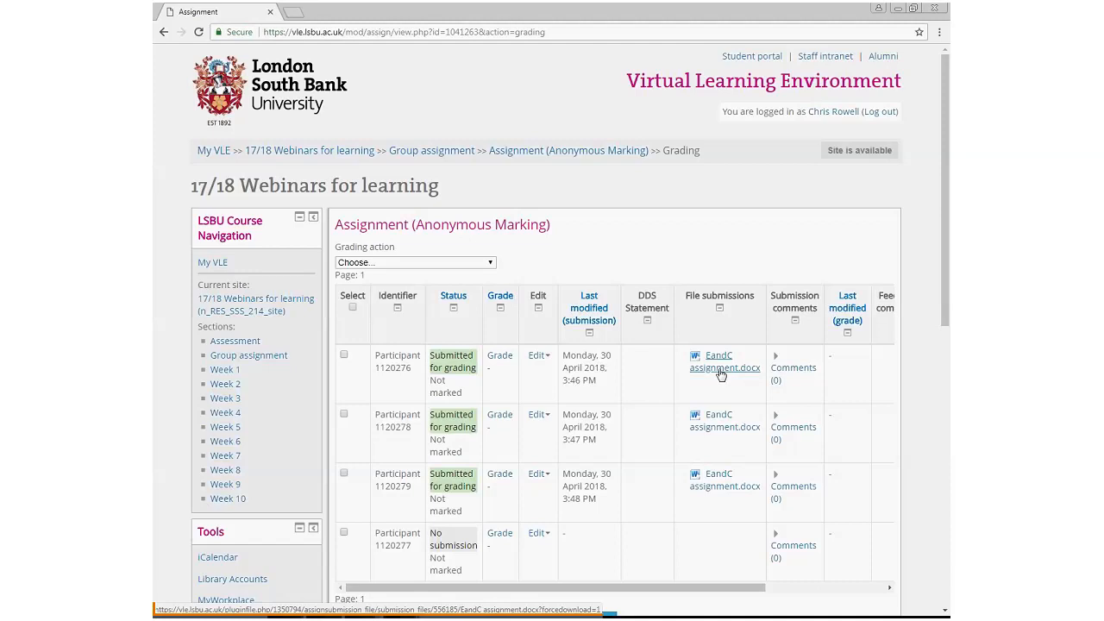
click(721, 368)
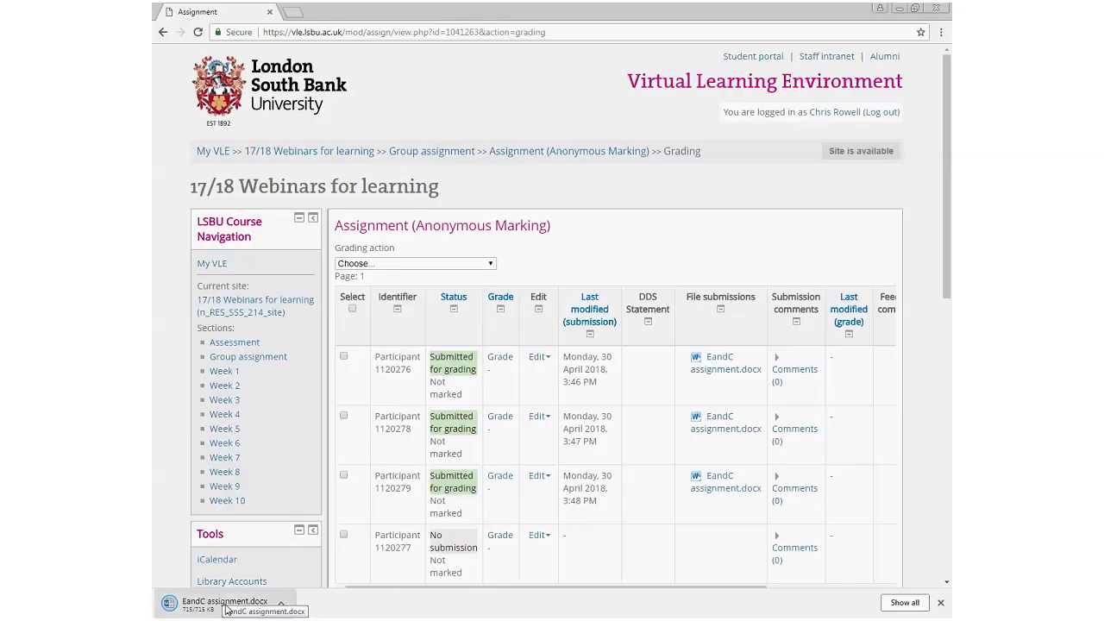
click(226, 607)
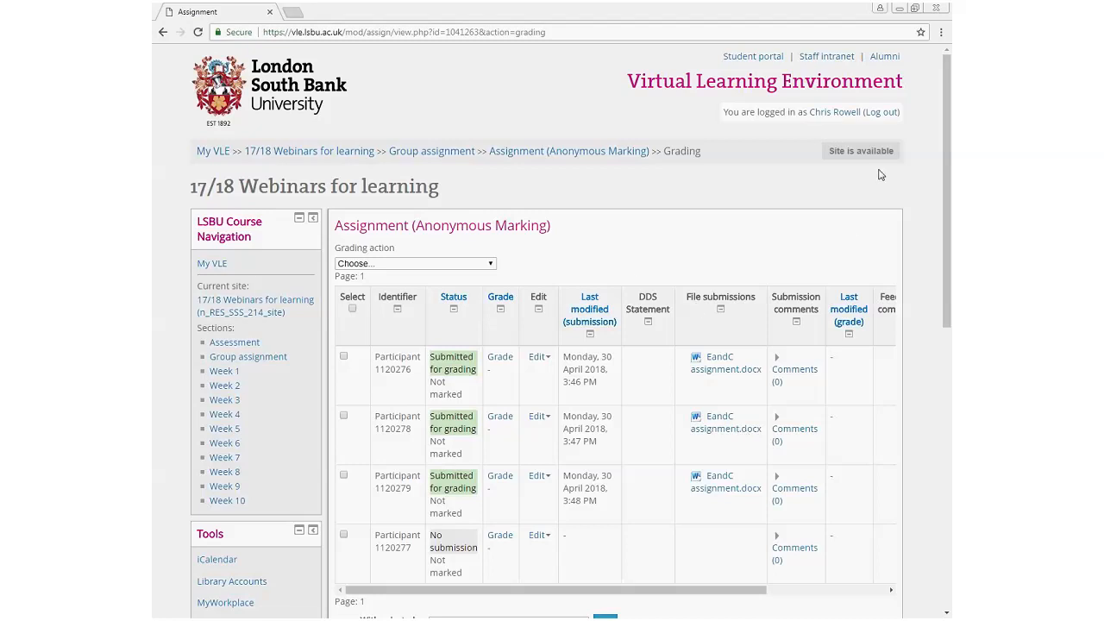
click(883, 15)
click(882, 17)
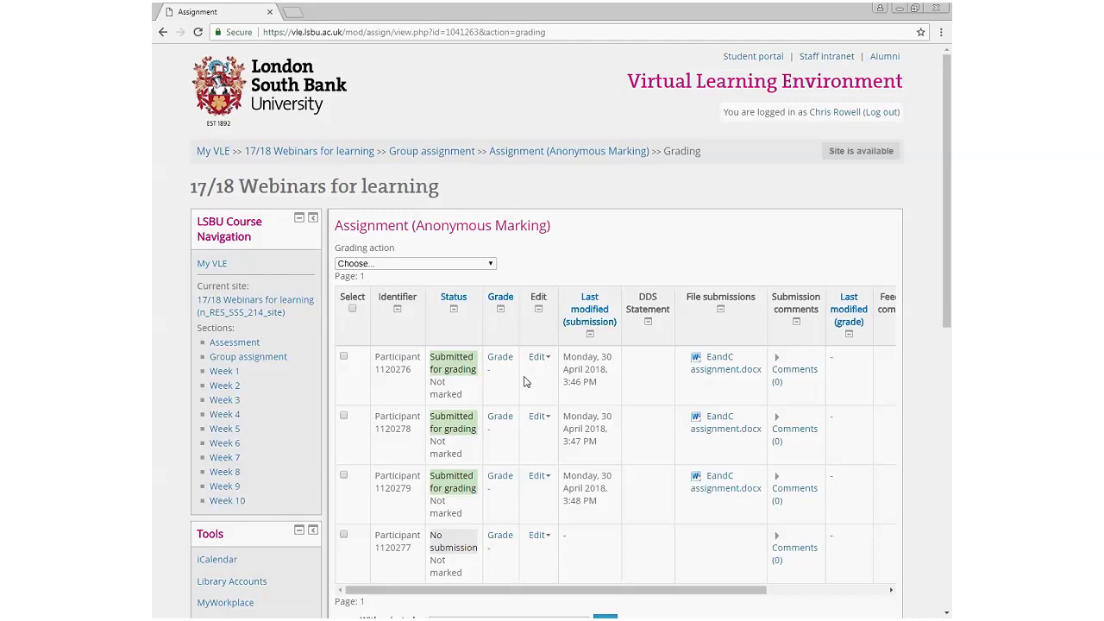
Open the first participant's submission for grading and enter a grade of 67 out of 100
click(499, 356)
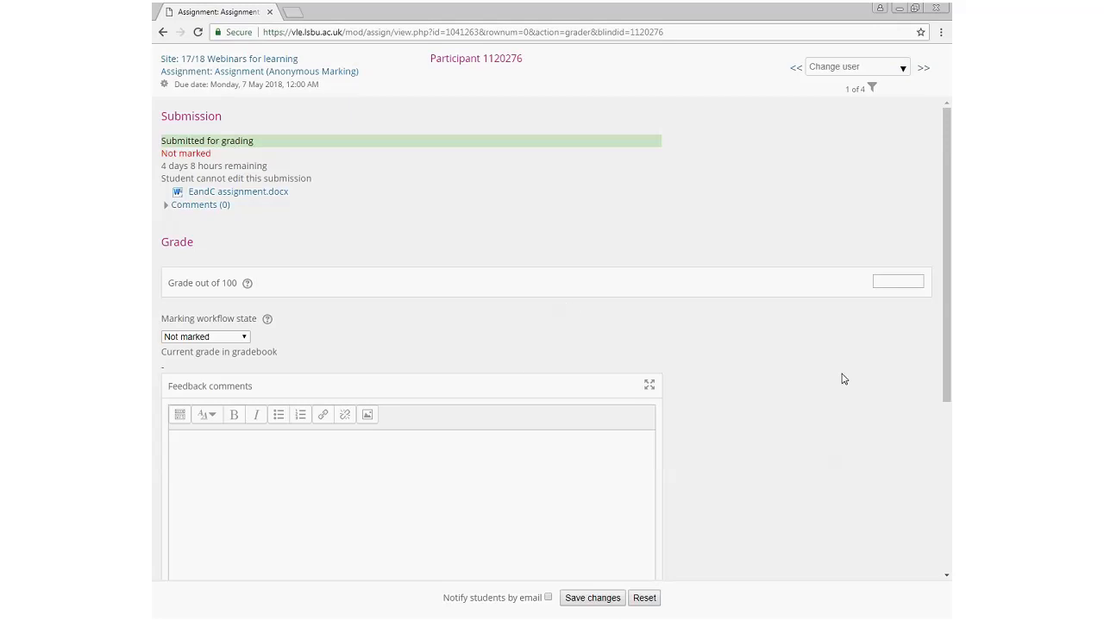
scroll(728, 431, down, 2)
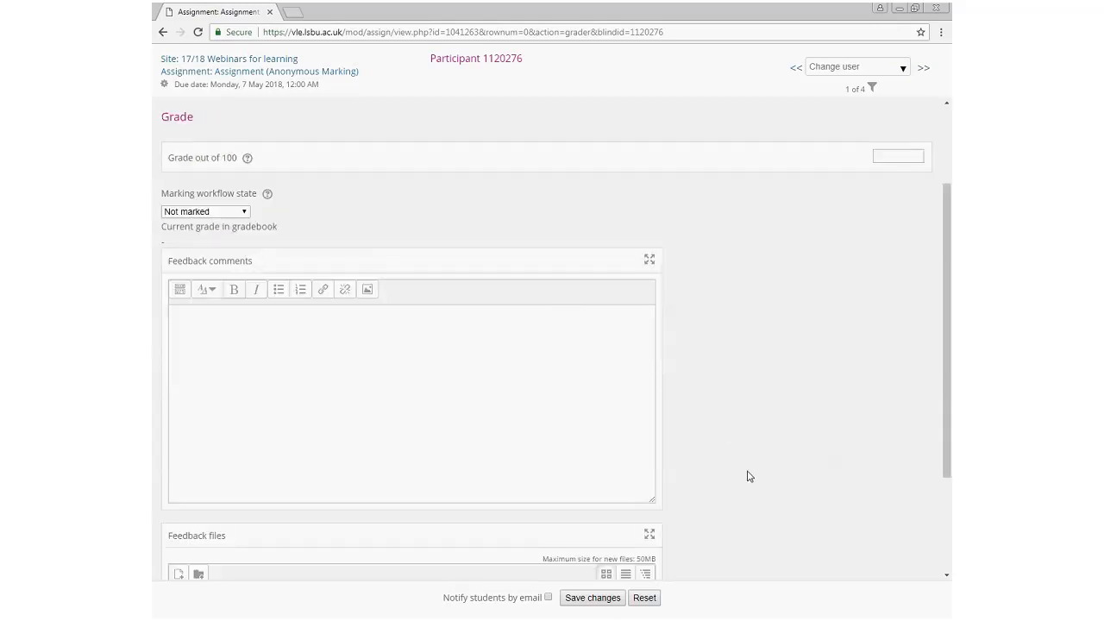
scroll(750, 475, down, 3)
scroll(753, 475, up, 5)
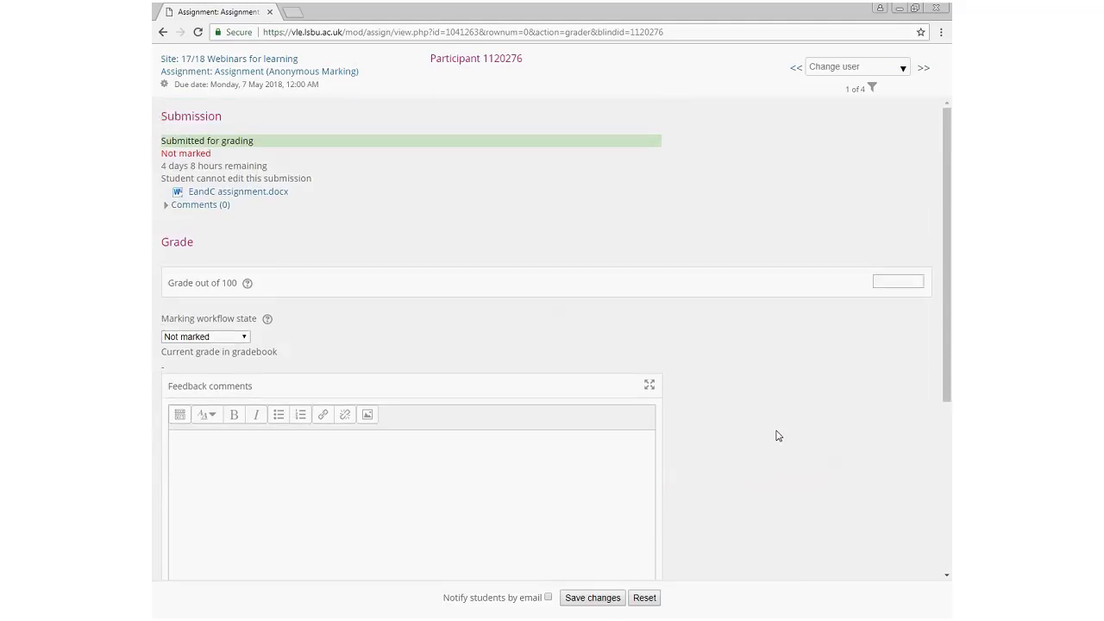
click(889, 282)
text(67)
Enter "Overall a good assignment...." as the feedback comment for the submission
click(198, 449)
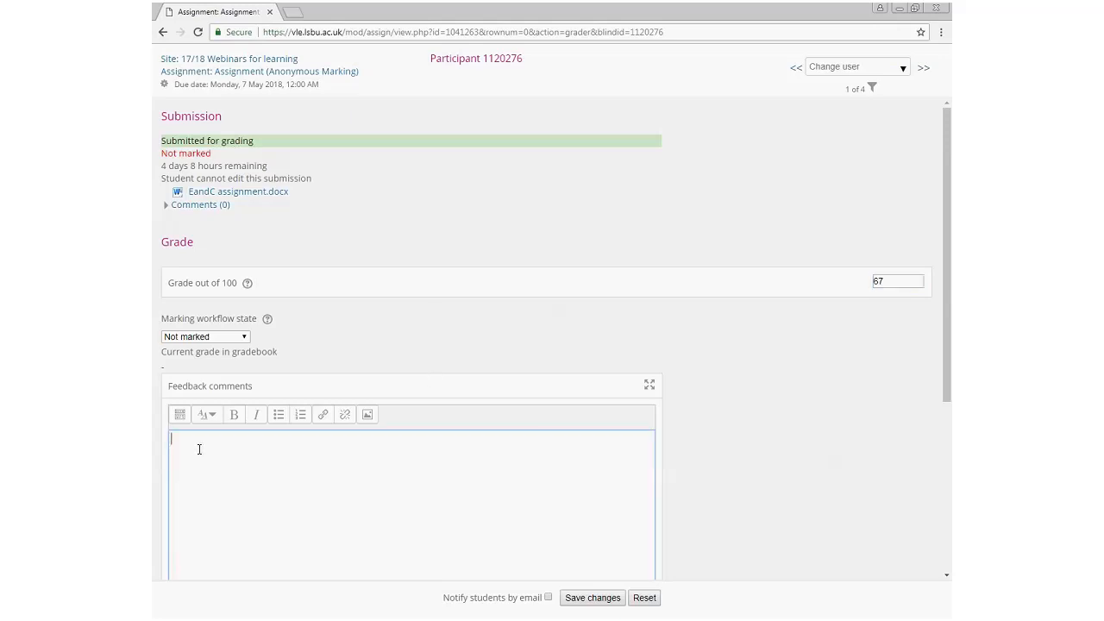
scroll(197, 449, down, 2)
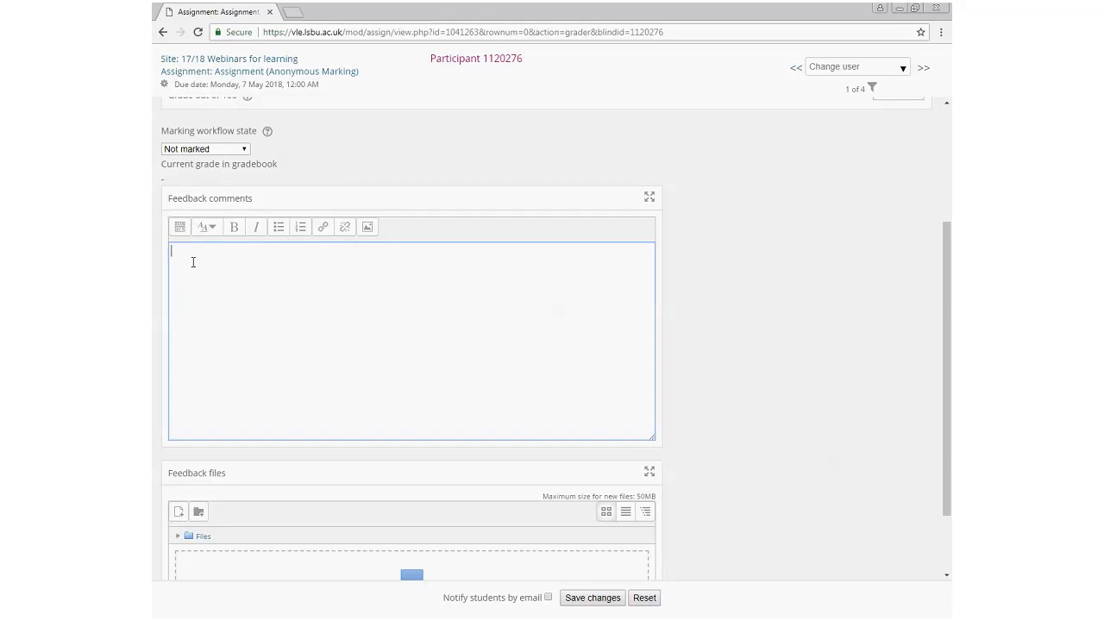
text(Overall a good assignment....)
Upload the file EandC assignment with comments from the Assignments folder as a feedback file
scroll(532, 346, down, 2)
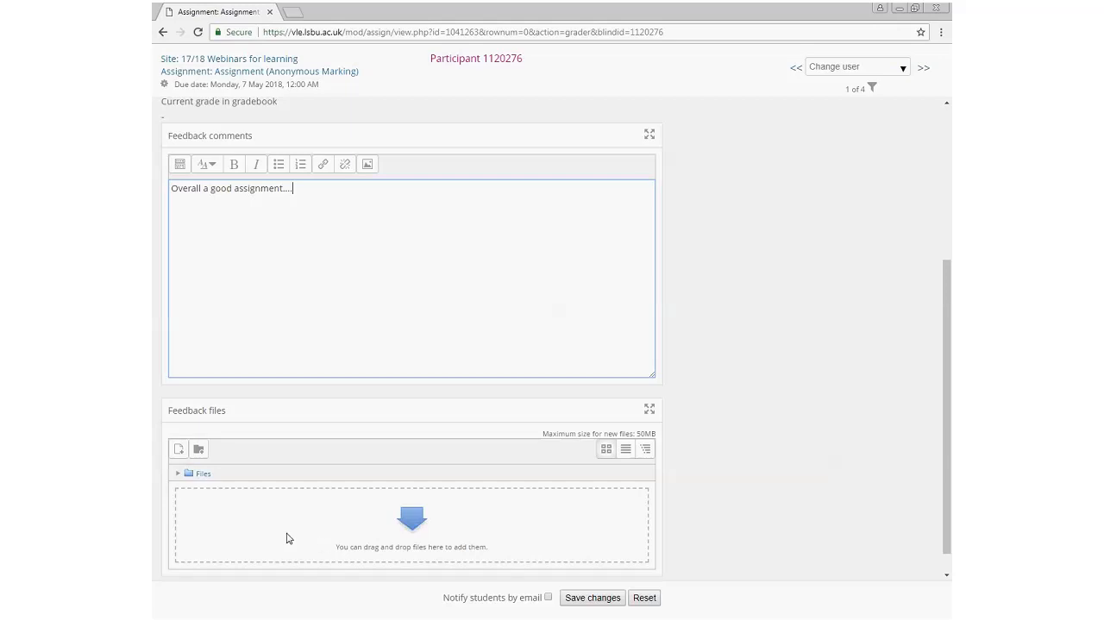
click(179, 449)
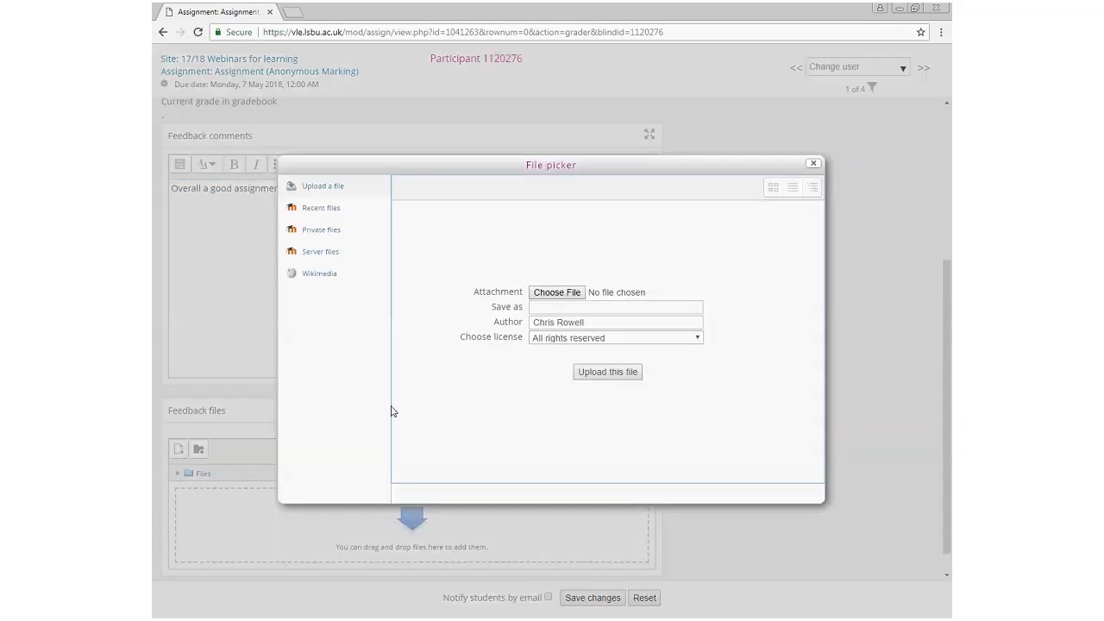
click(565, 293)
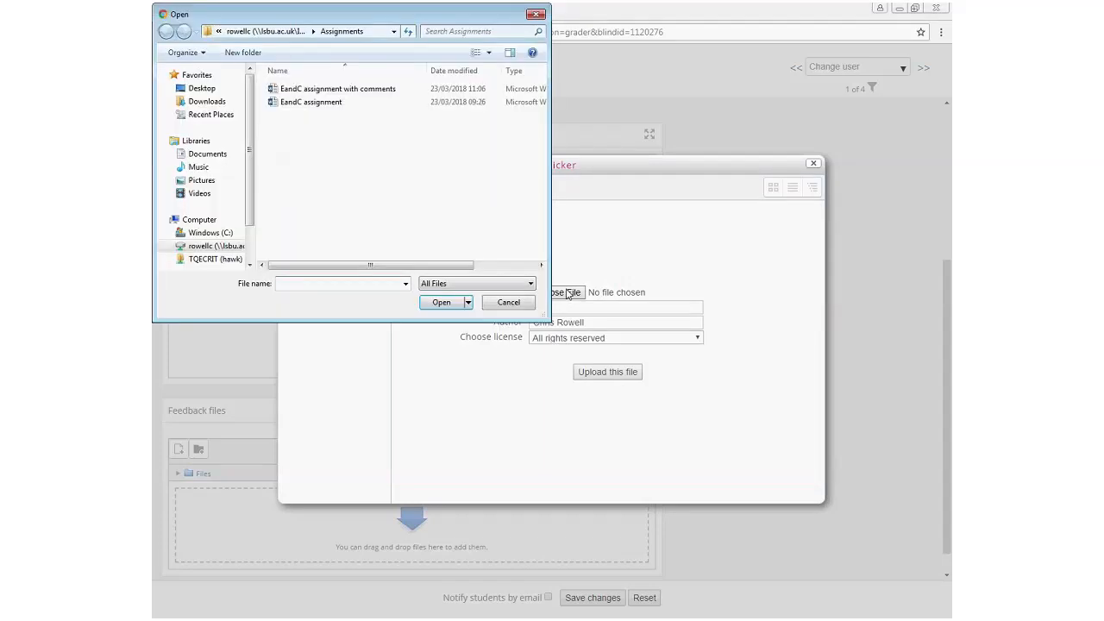
click(329, 89)
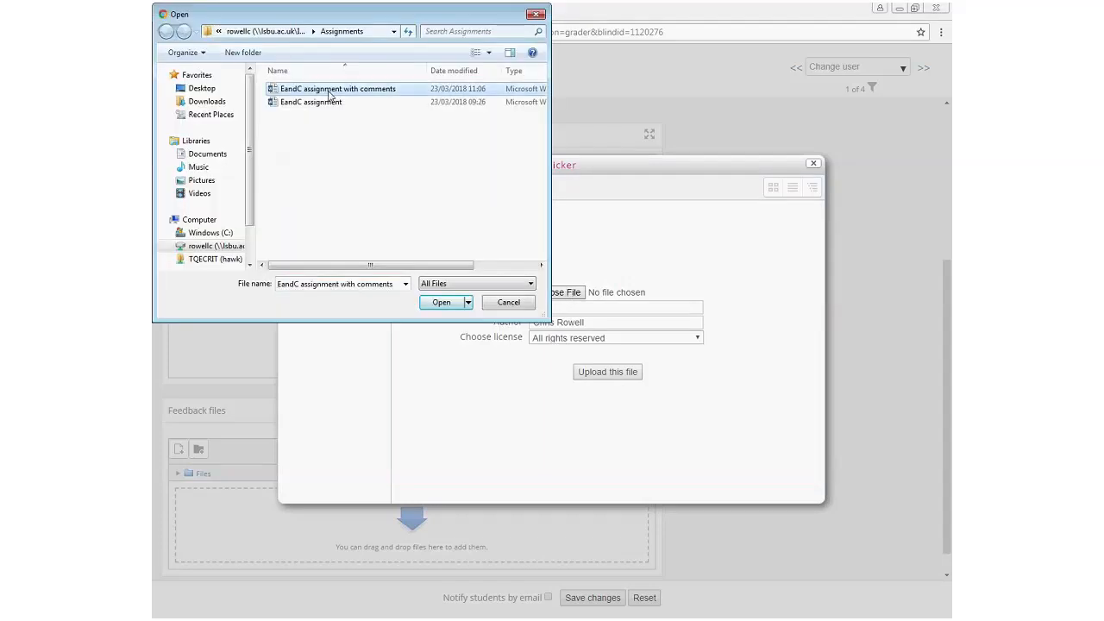
click(434, 307)
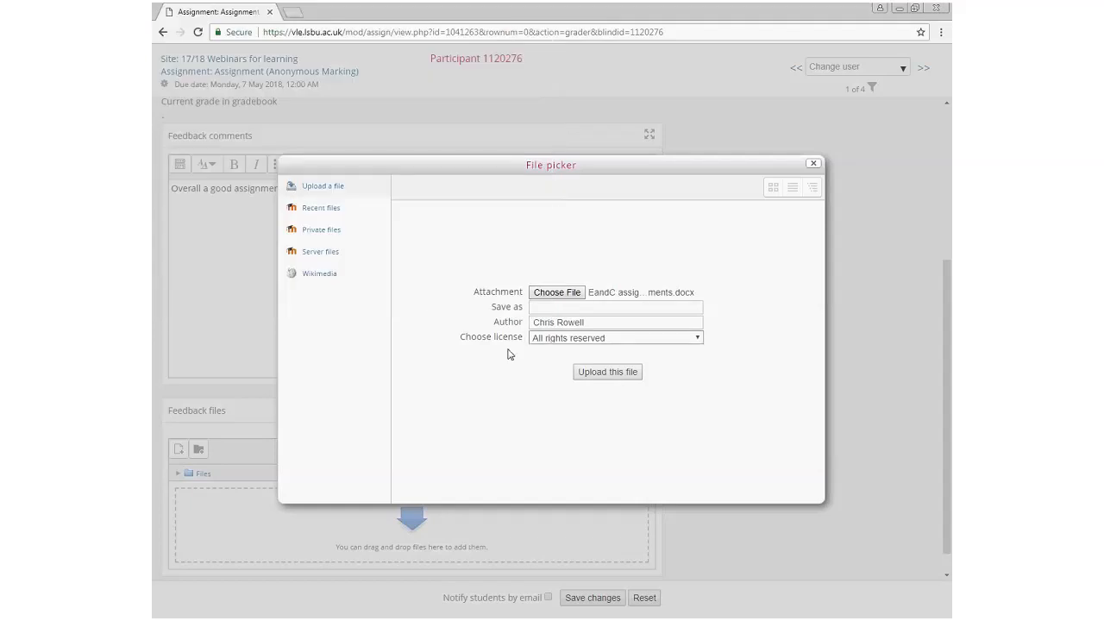
click(609, 378)
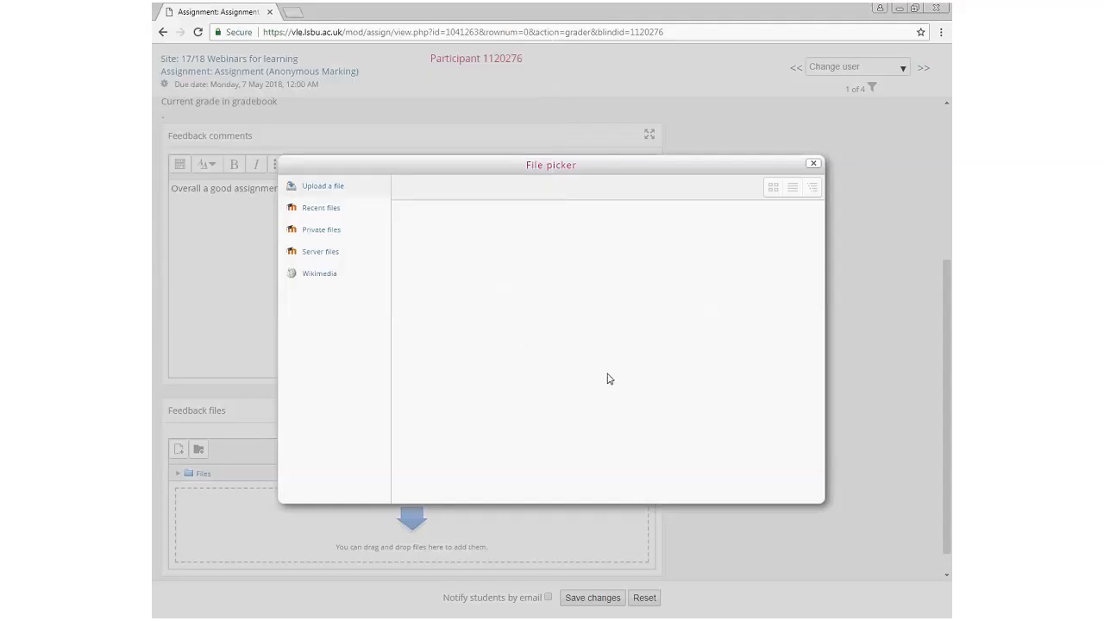
scroll(757, 470, down, 1)
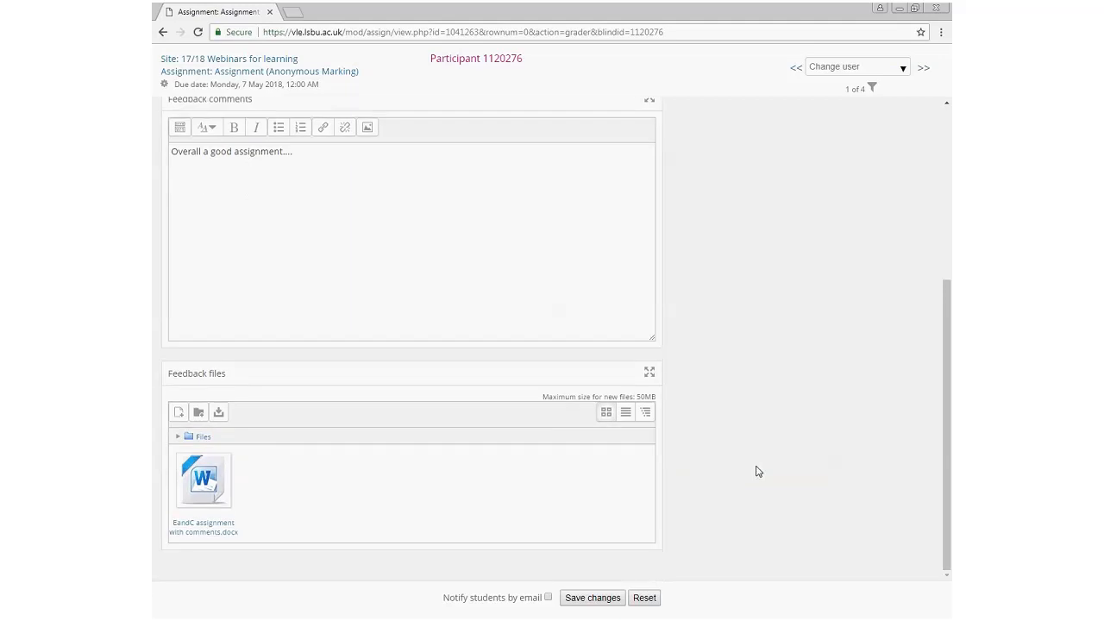
Review the entered grade and feedback, save the changes, and dismiss the confirmation
scroll(759, 471, up, 1)
scroll(757, 471, up, 2)
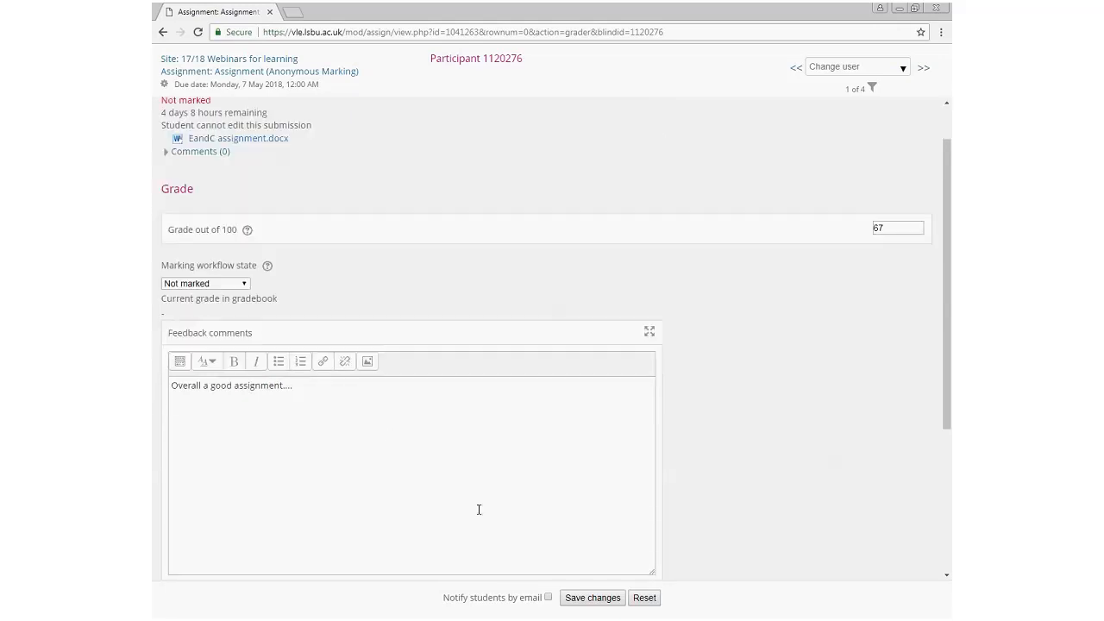
scroll(478, 509, down, 3)
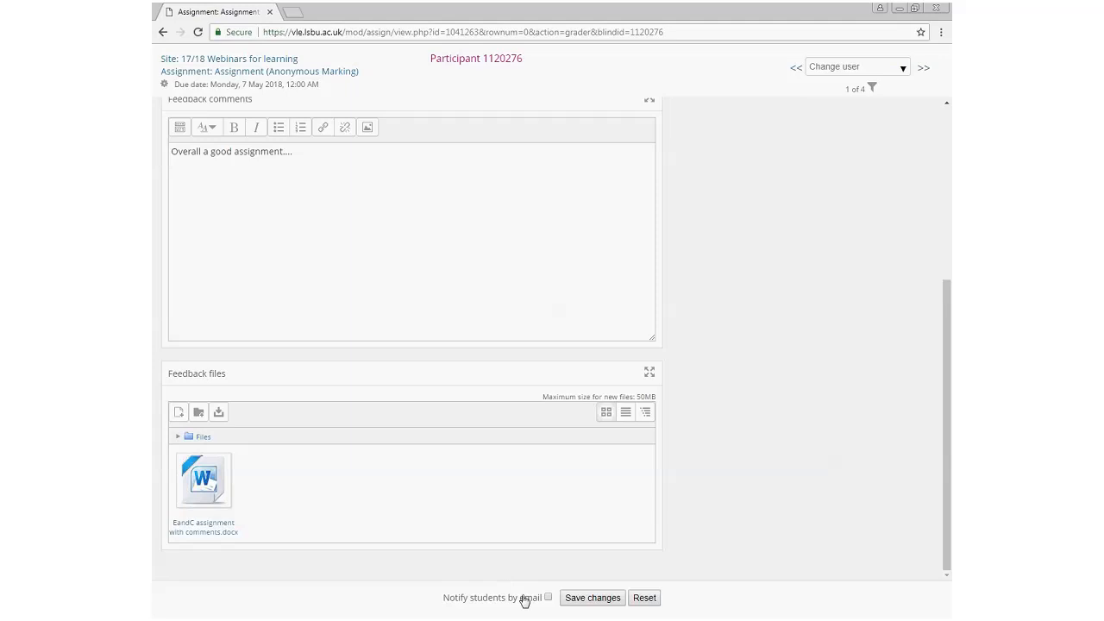
click(584, 601)
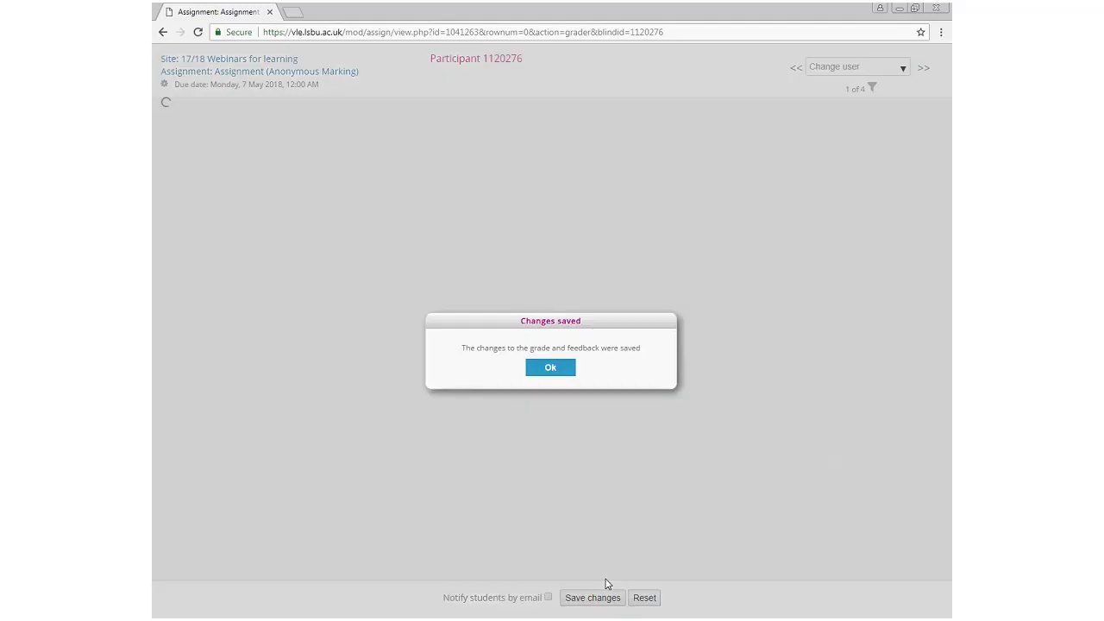
click(536, 371)
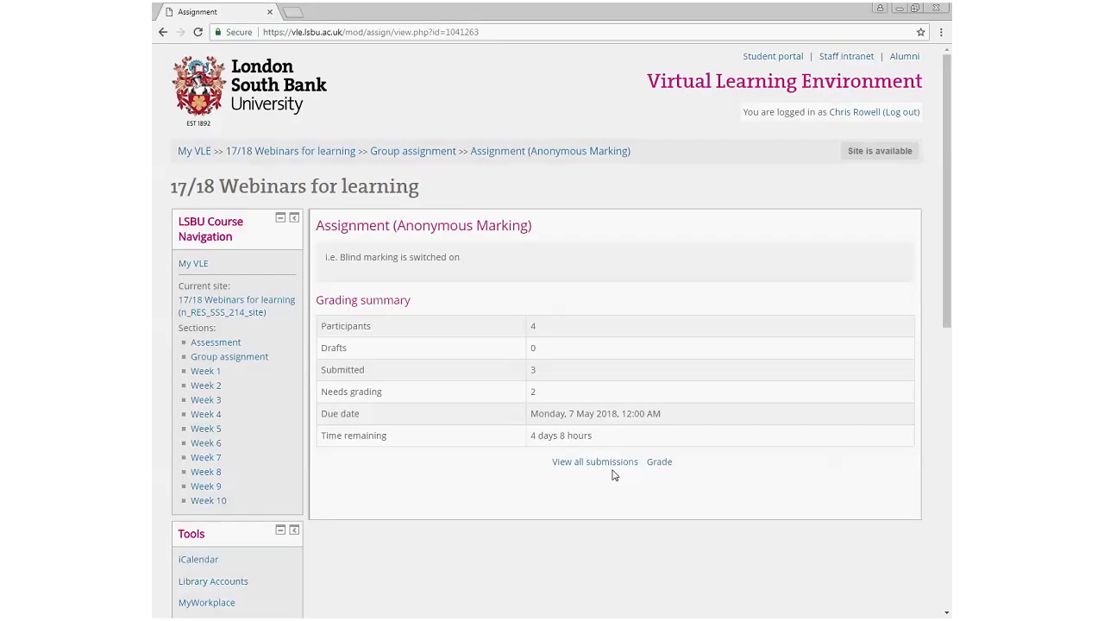
View all submissions again and check the first participant's grade, feedback comment and feedback file in the grading table
click(612, 464)
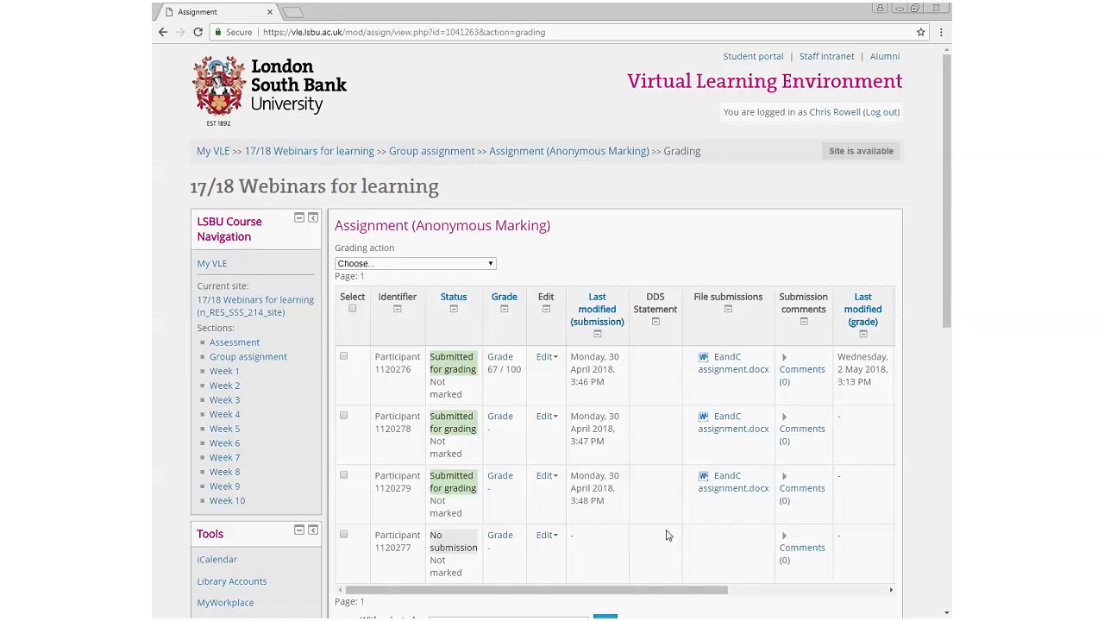
drag(686, 590, 848, 607)
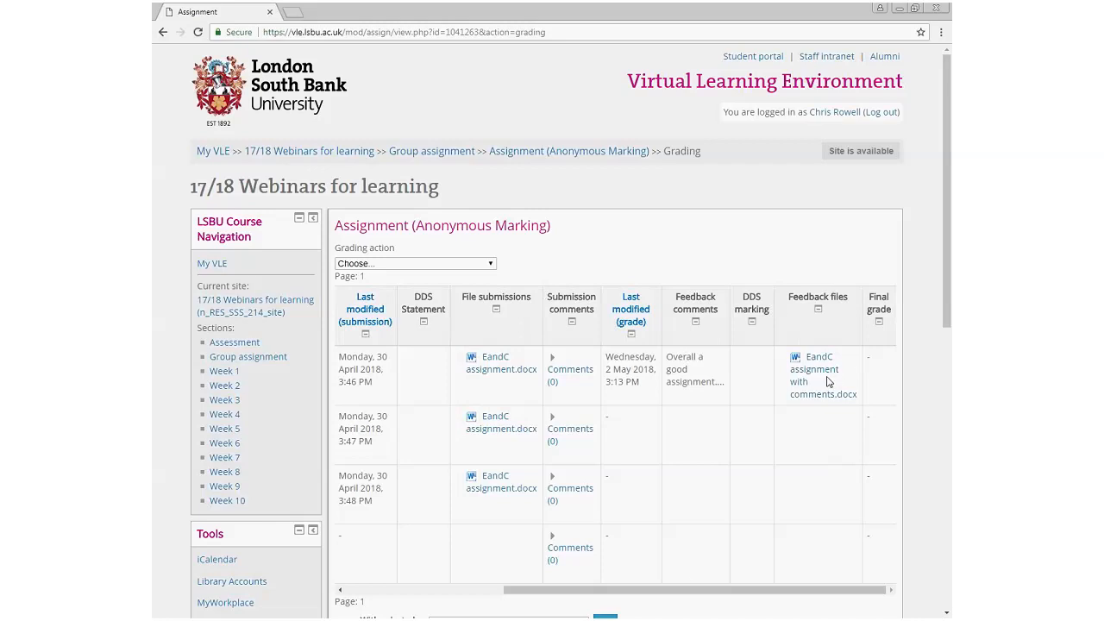
scroll(680, 577, left, 5)
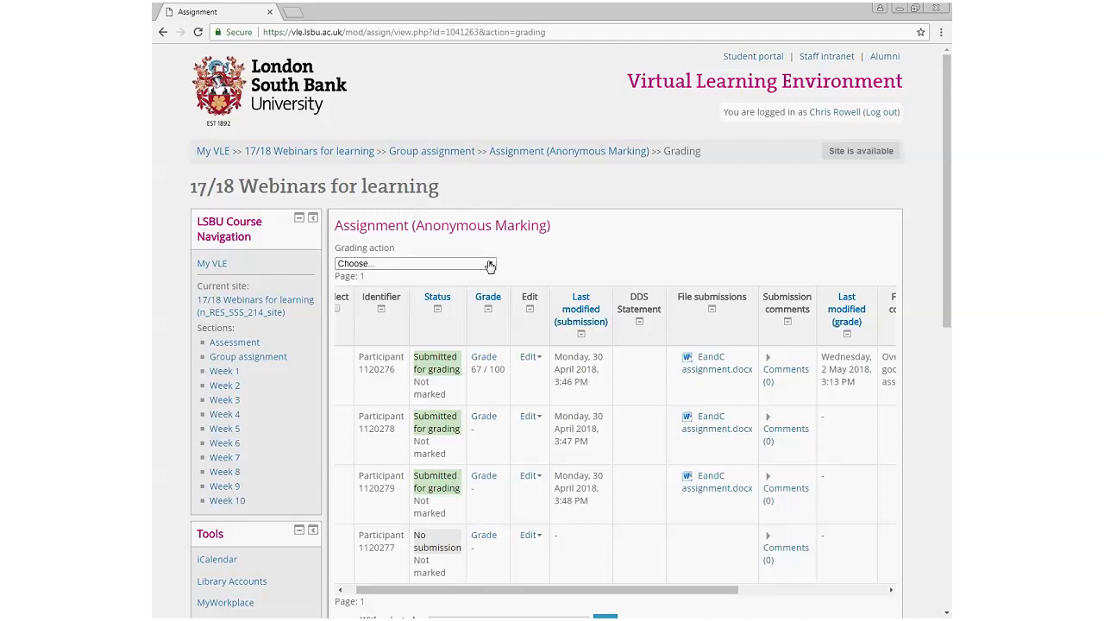
Download all submissions of the assignment as a zip and show the downloaded file in its folder
click(490, 265)
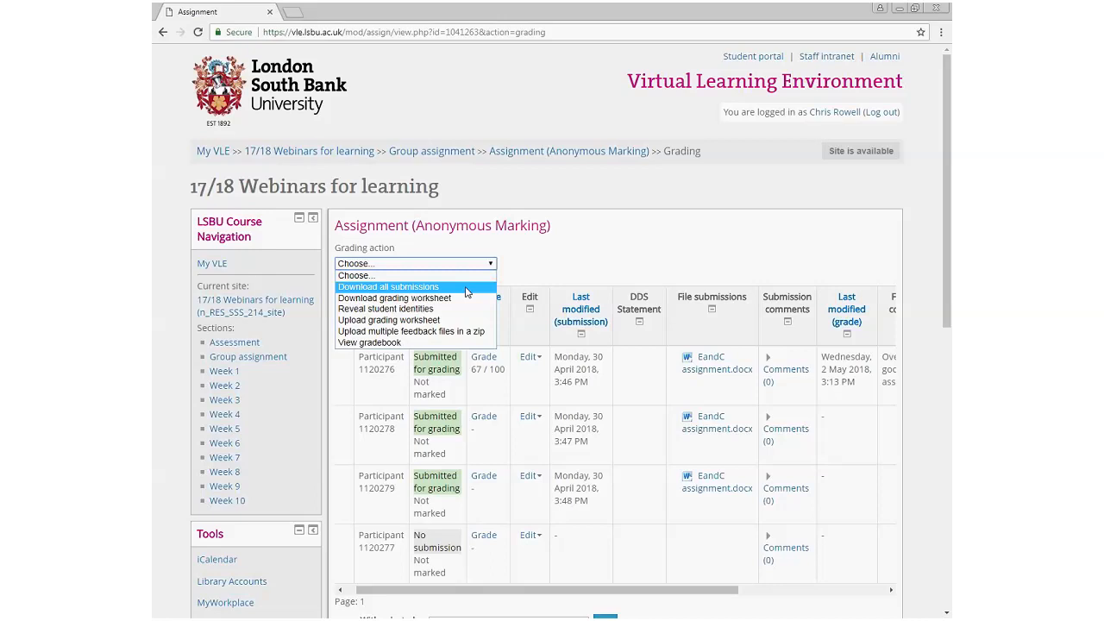
click(433, 286)
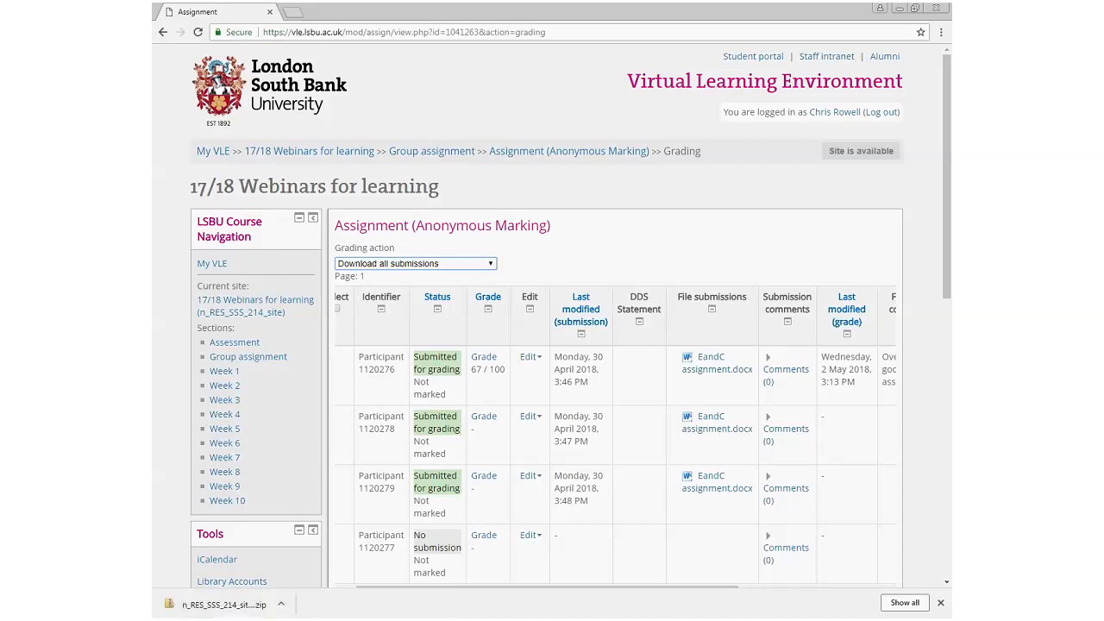
click(282, 605)
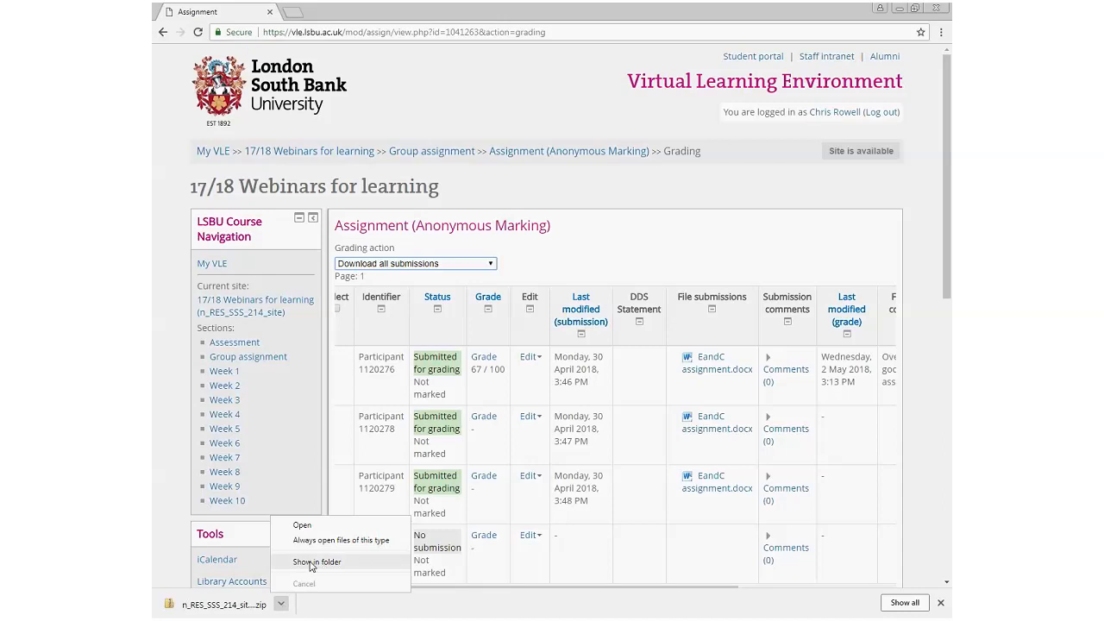
click(312, 564)
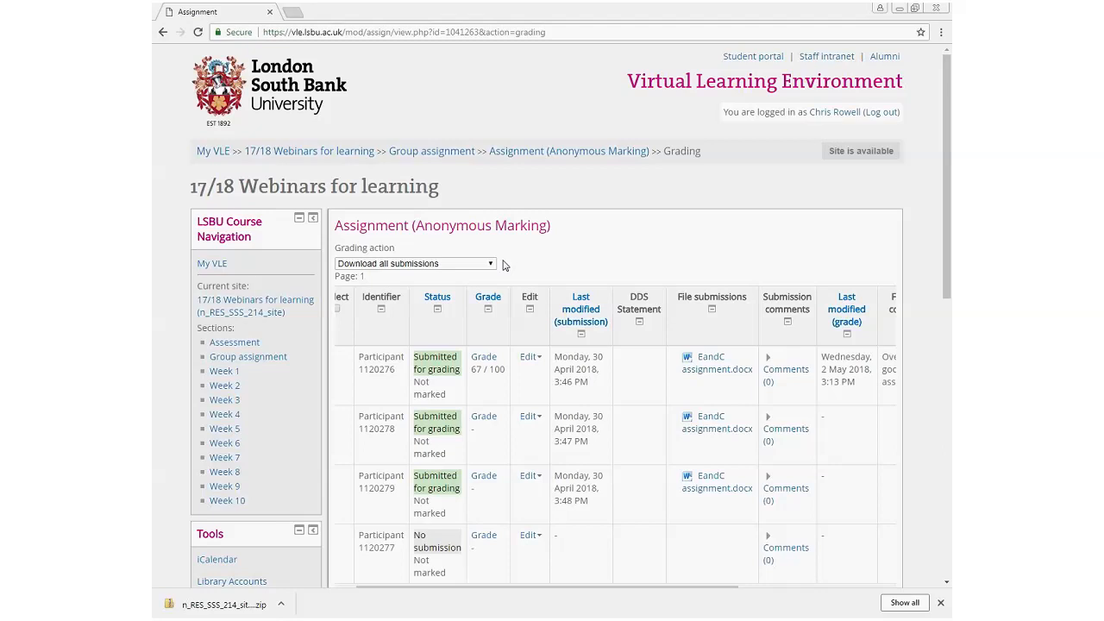
click(796, 135)
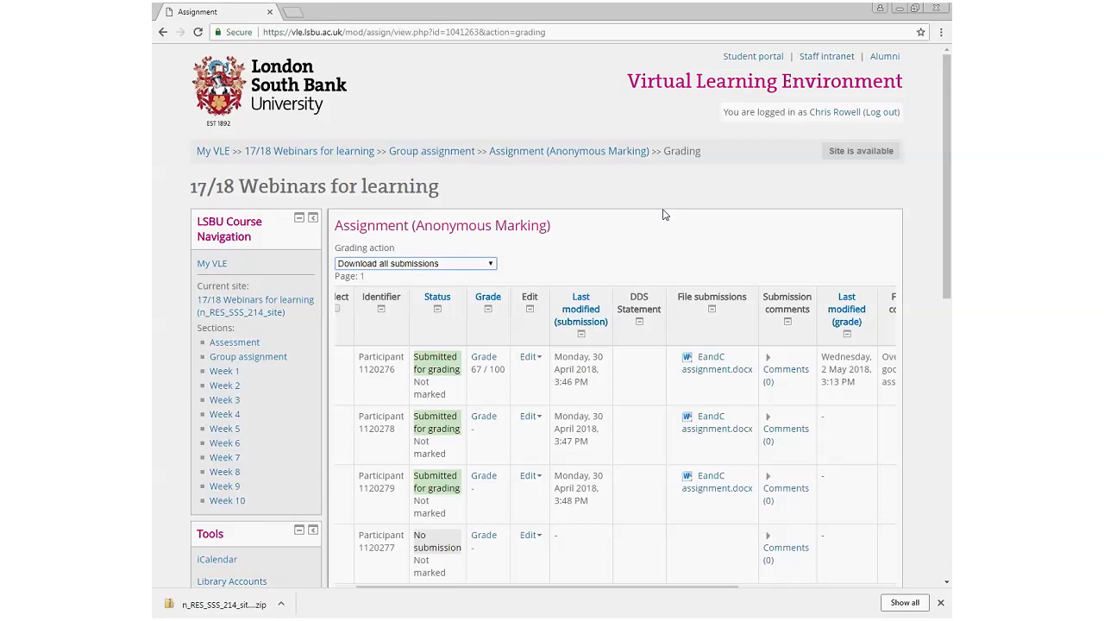
Reveal the student identities for the anonymous marking assignment and confirm the operation
click(490, 266)
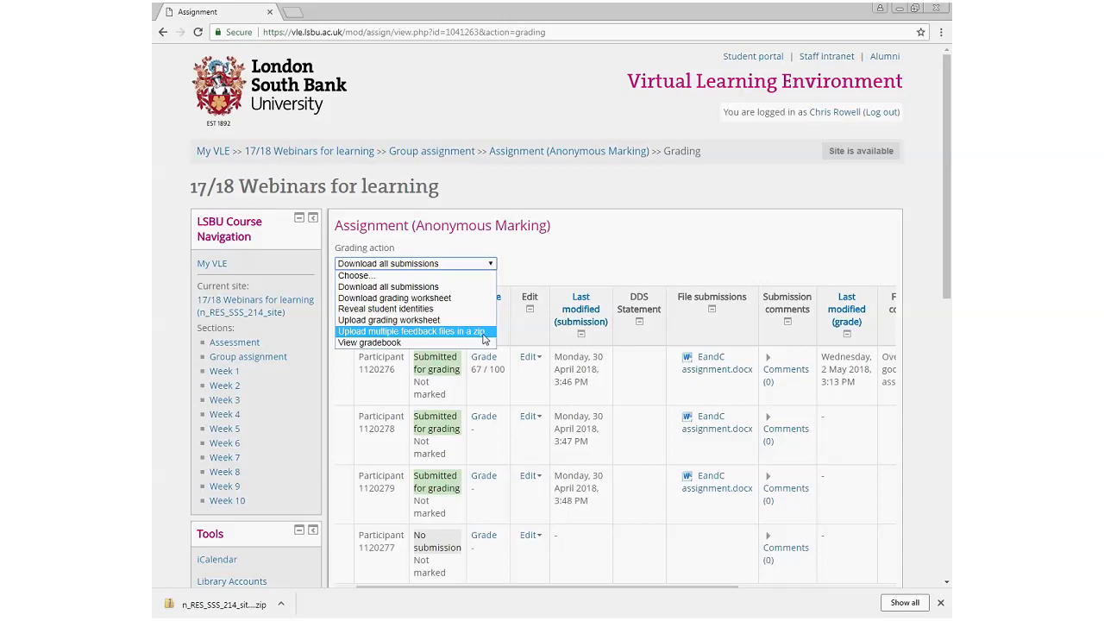
click(648, 263)
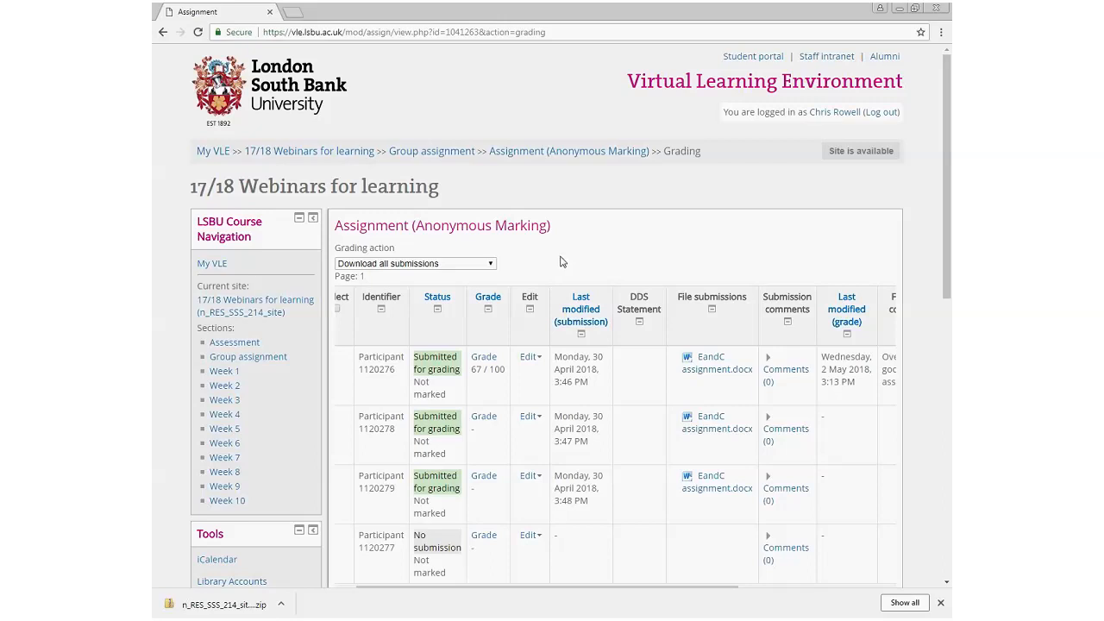
click(492, 268)
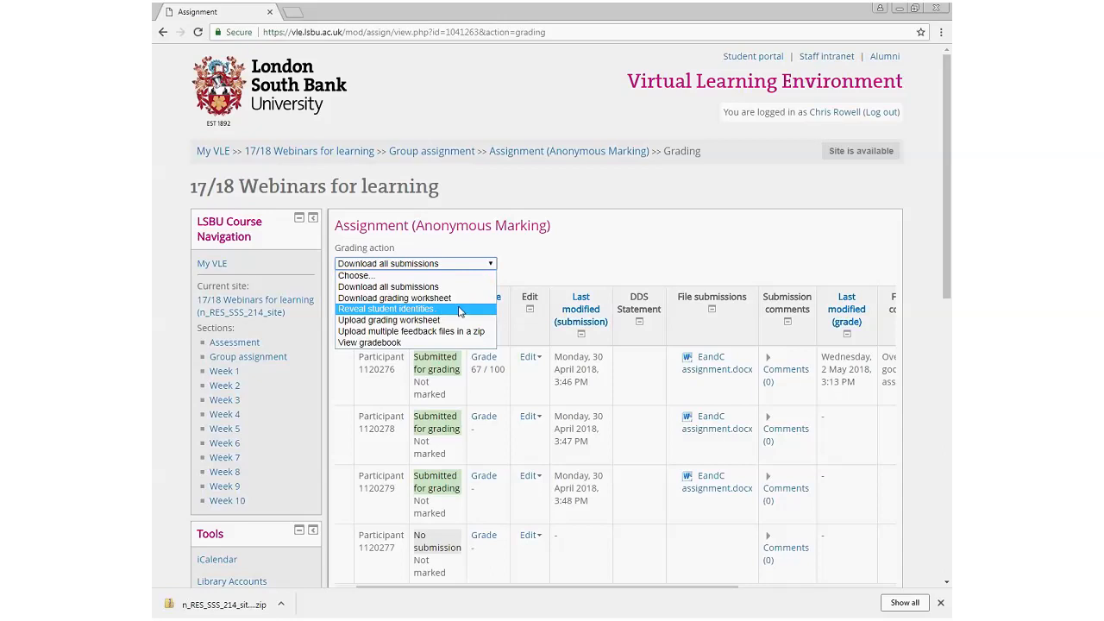
click(459, 308)
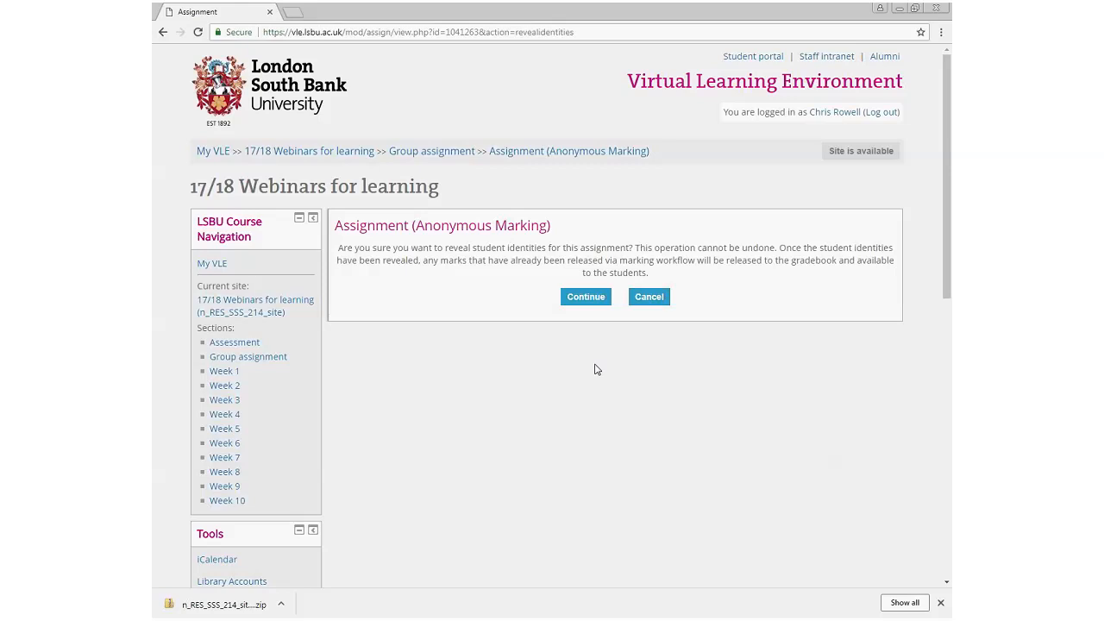
click(583, 299)
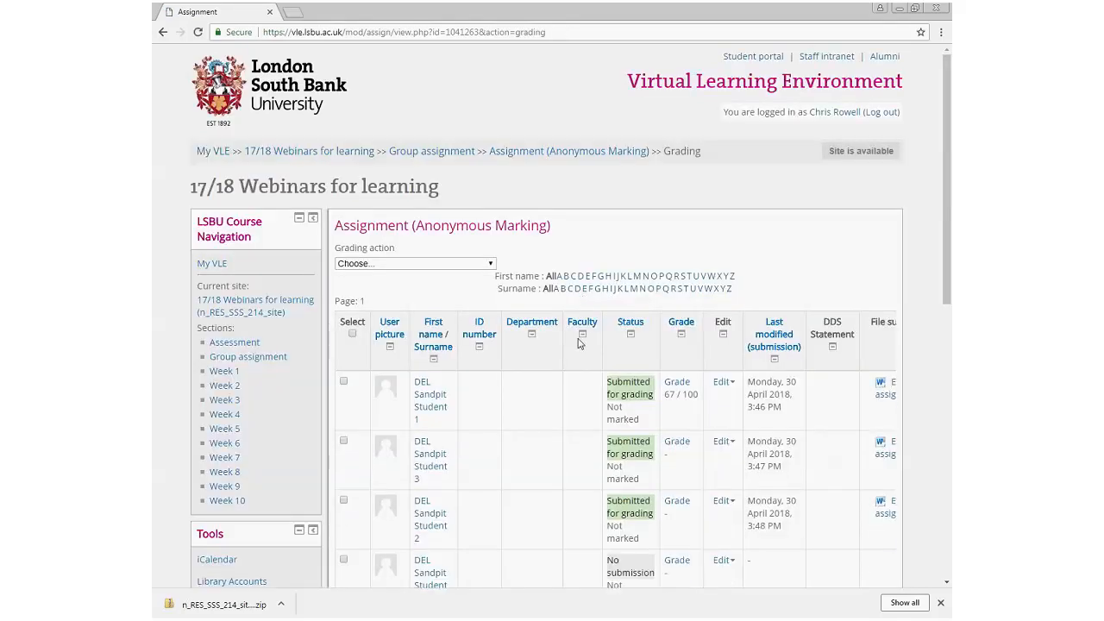
Examine the grading table with the revealed student names and the options below it
scroll(371, 515, down, 3)
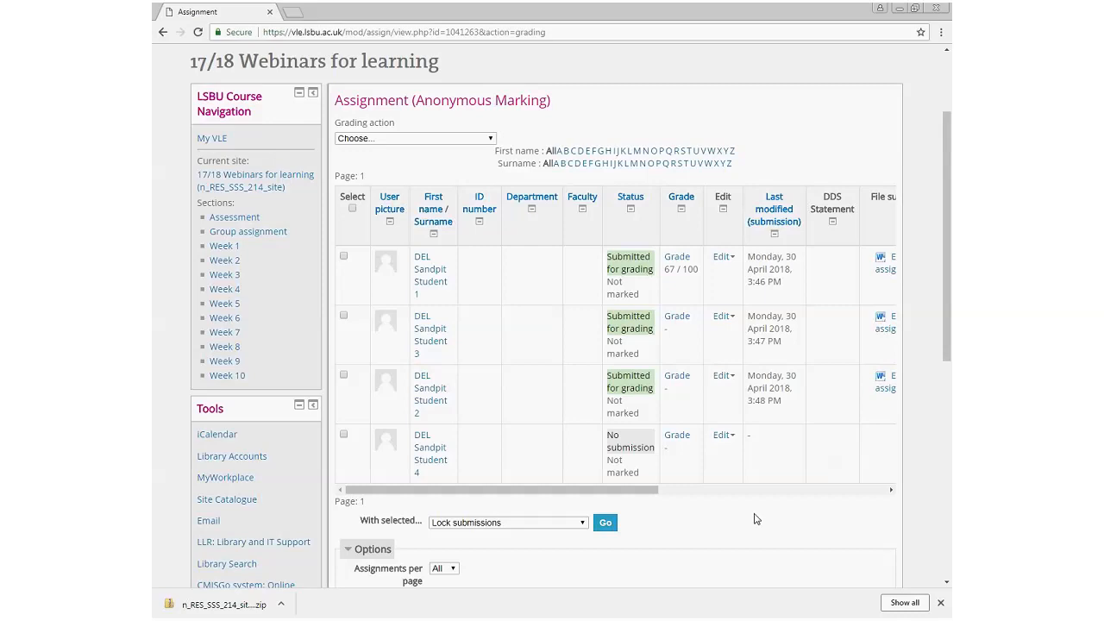
scroll(755, 518, down, 1)
scroll(755, 518, down, 2)
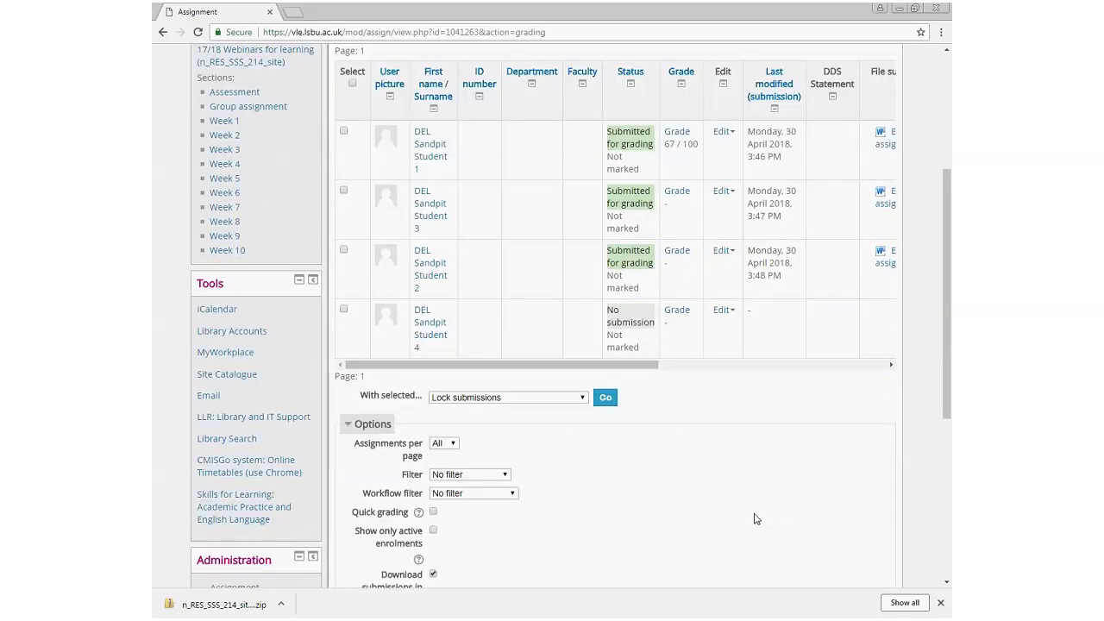
scroll(759, 518, down, 1)
scroll(759, 519, down, 3)
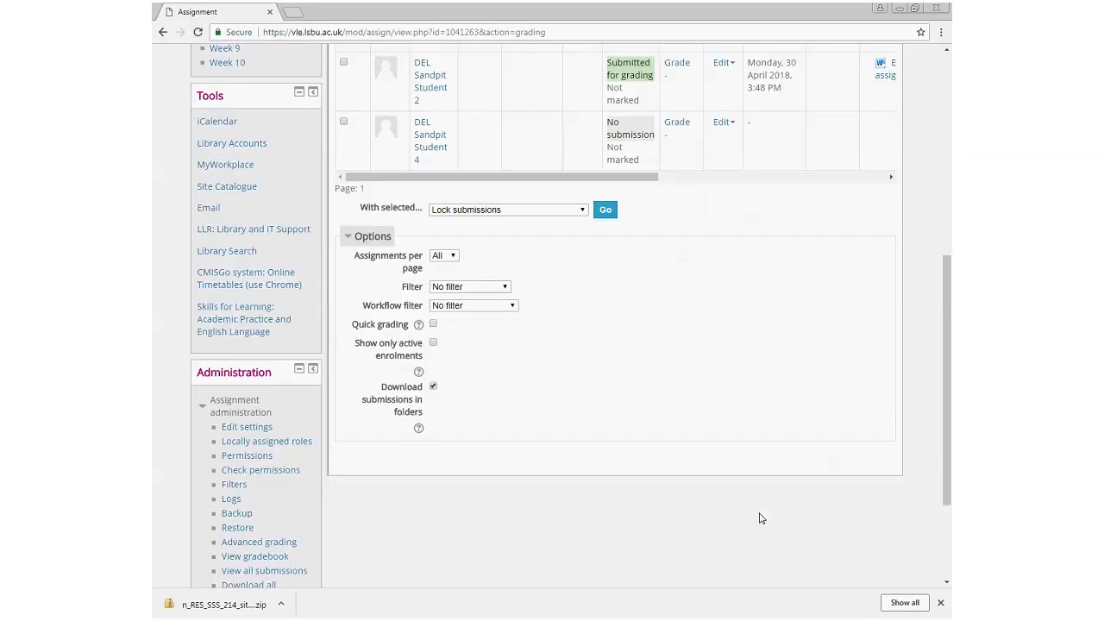
scroll(758, 518, up, 5)
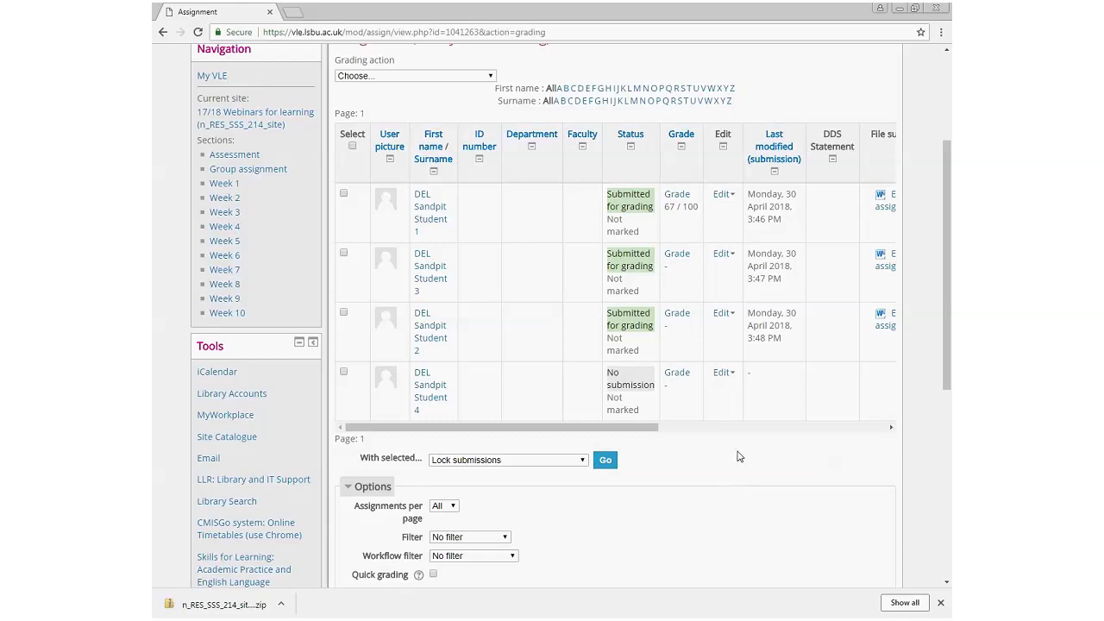
scroll(680, 449, up, 1)
scroll(680, 449, up, 1)
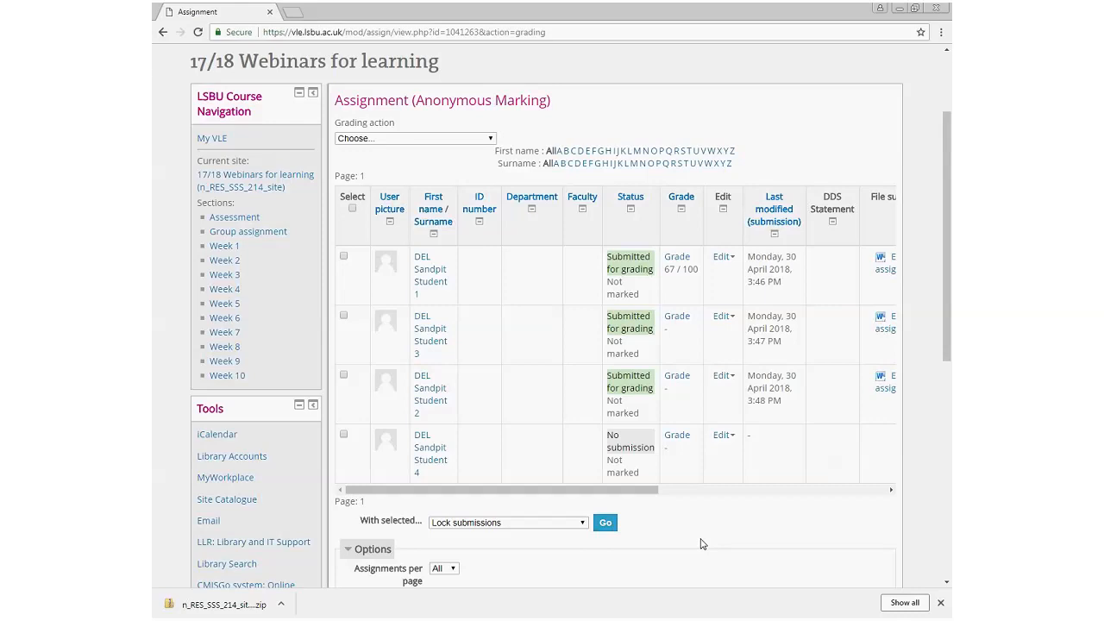
Open the grading page of the first student, set the marking workflow state to Released, and save the changes
click(680, 259)
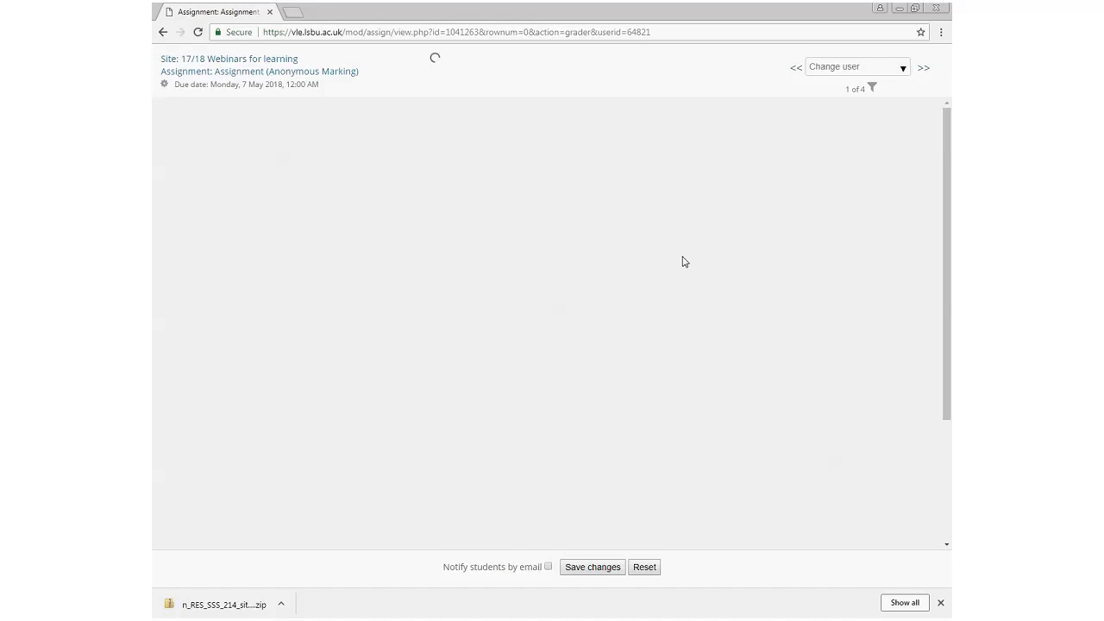
scroll(496, 287, down, 2)
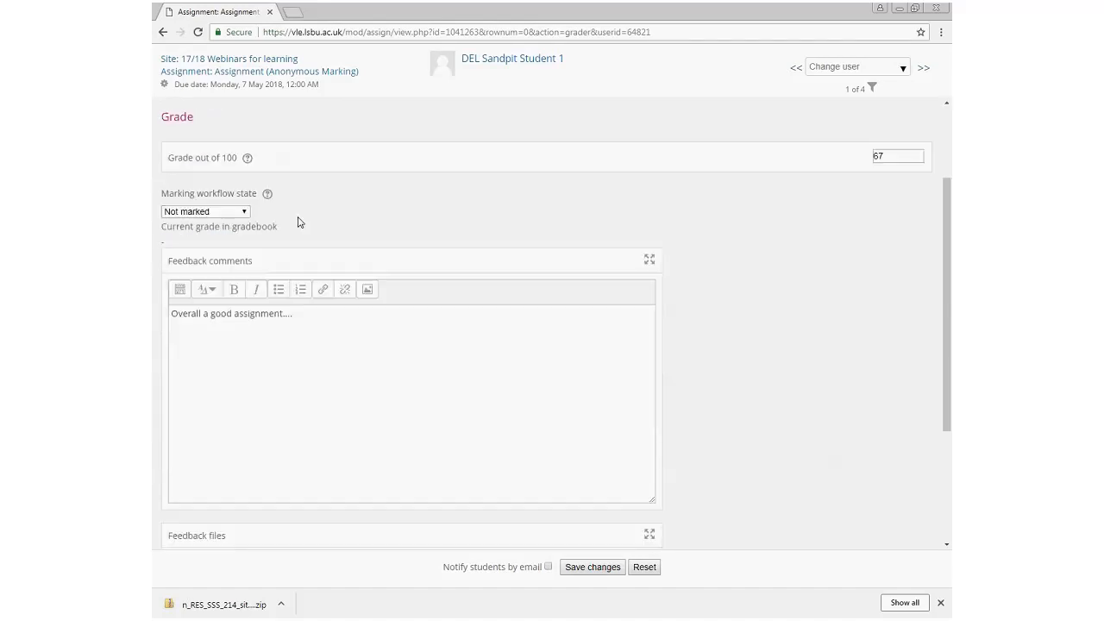
scroll(339, 229, up, 2)
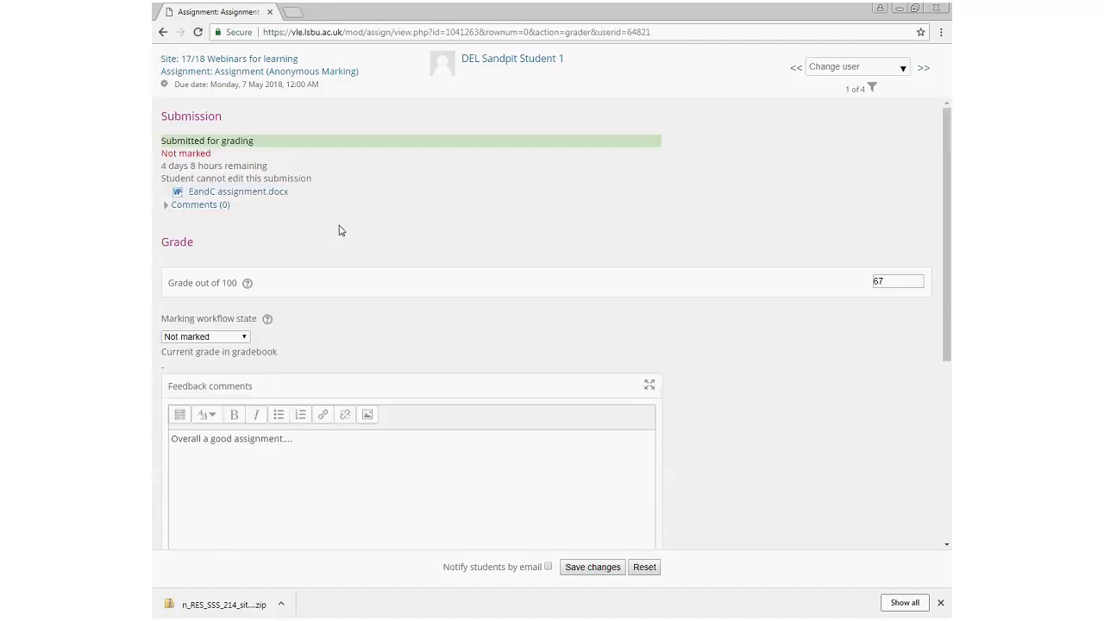
click(245, 338)
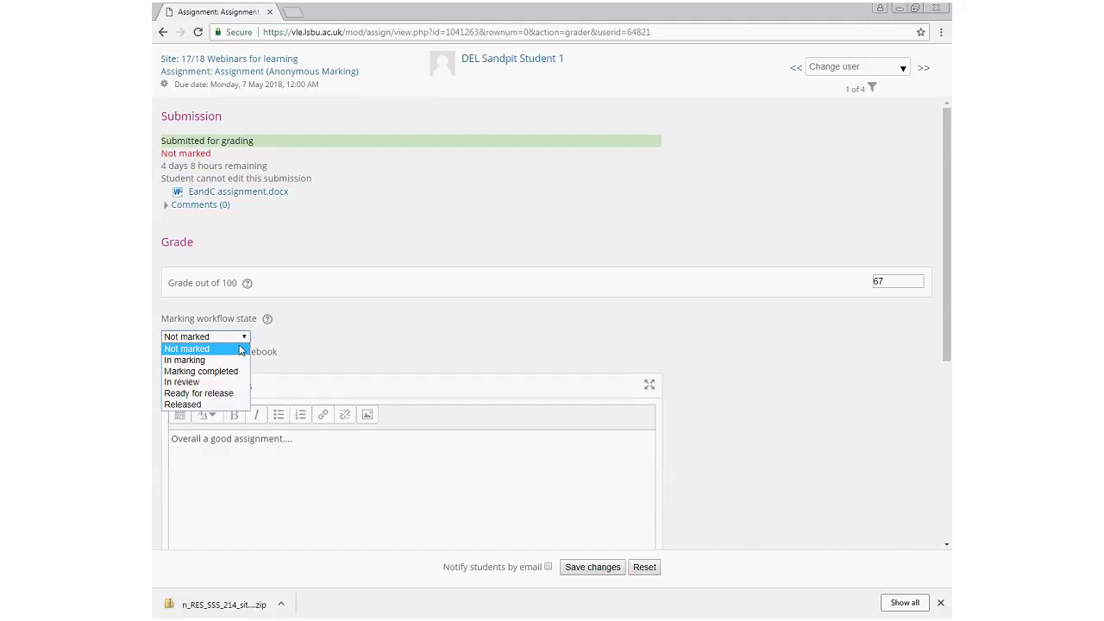
click(219, 406)
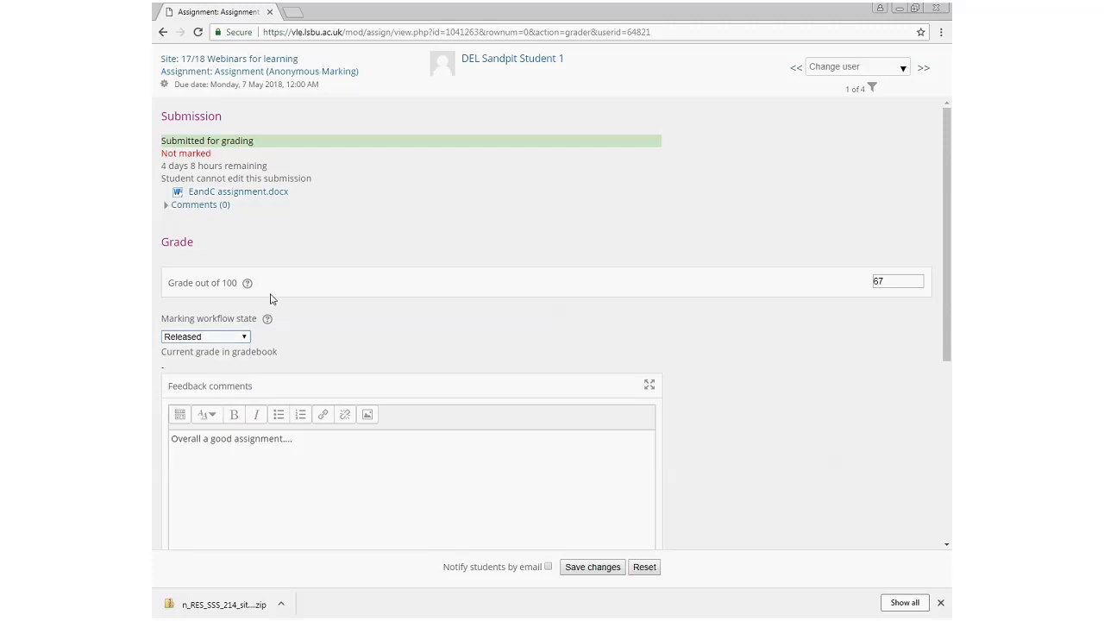
click(240, 339)
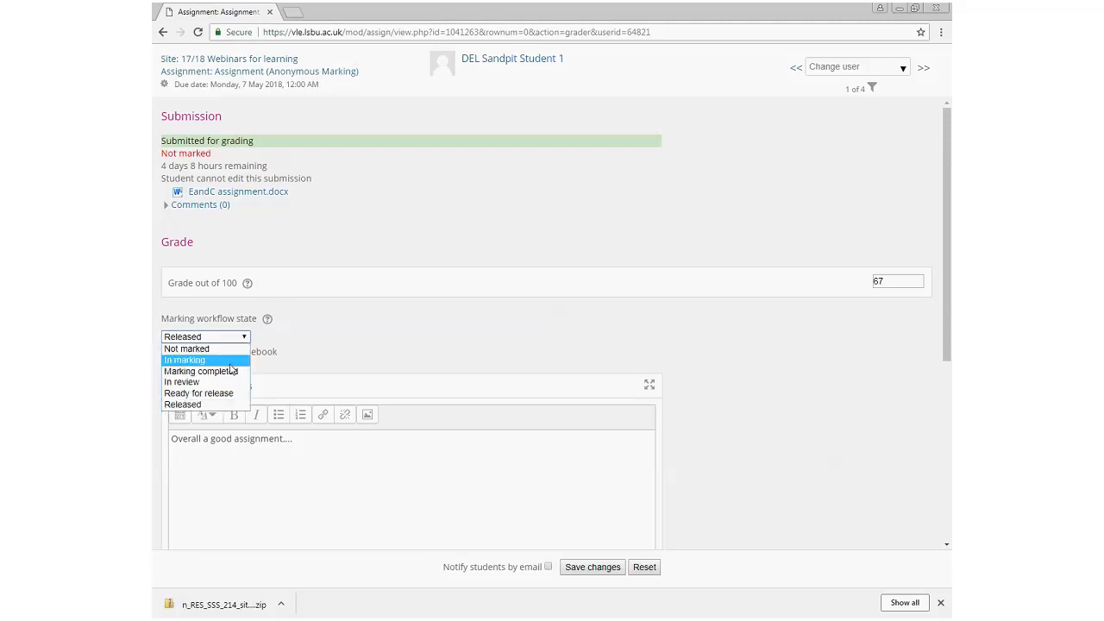
click(213, 405)
scroll(762, 444, down, 4)
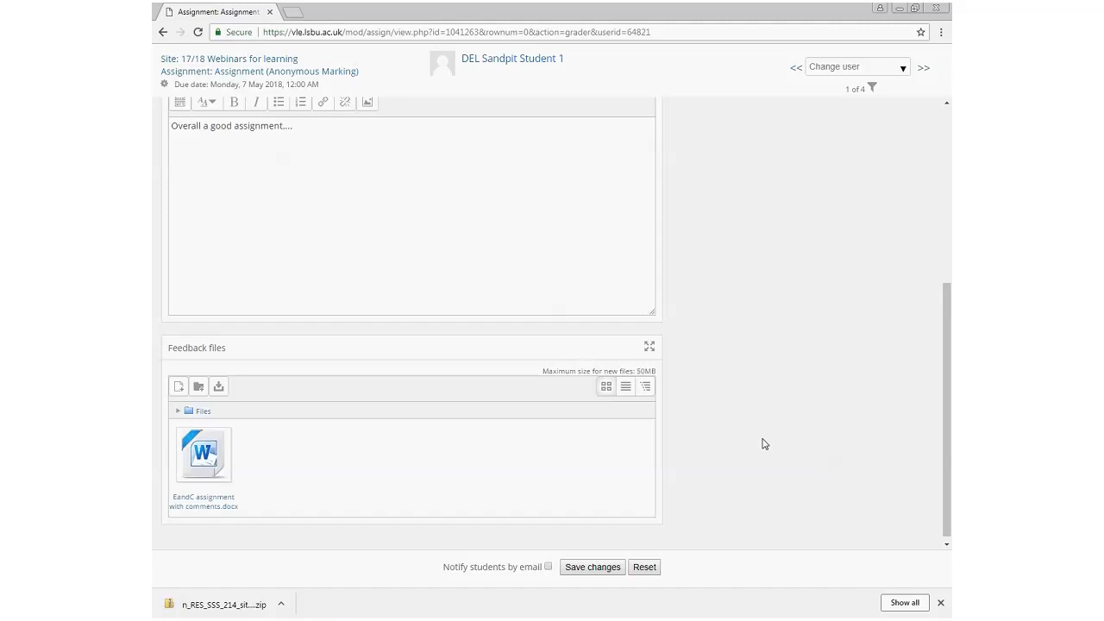
click(590, 569)
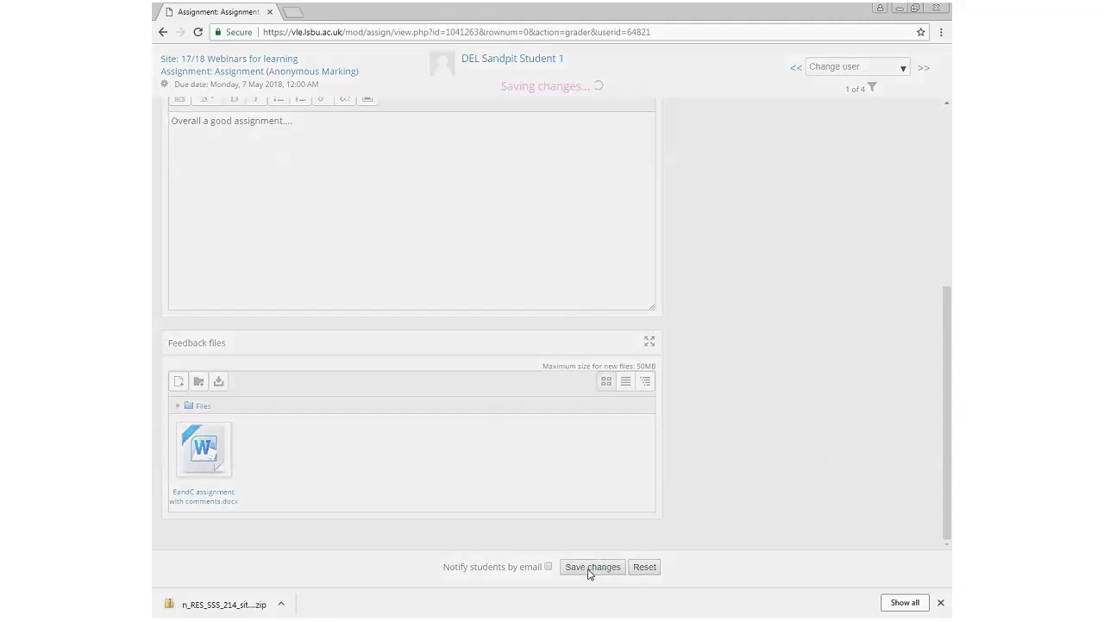
click(565, 356)
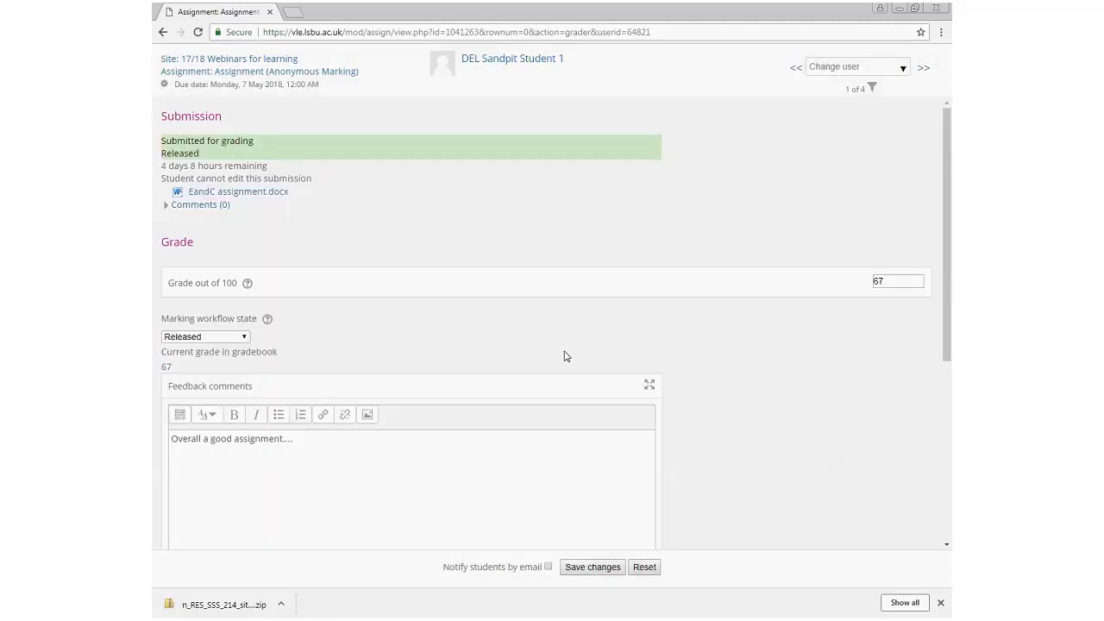
Return to the assignment and view all submissions to check the first student's status in the grading table
click(204, 75)
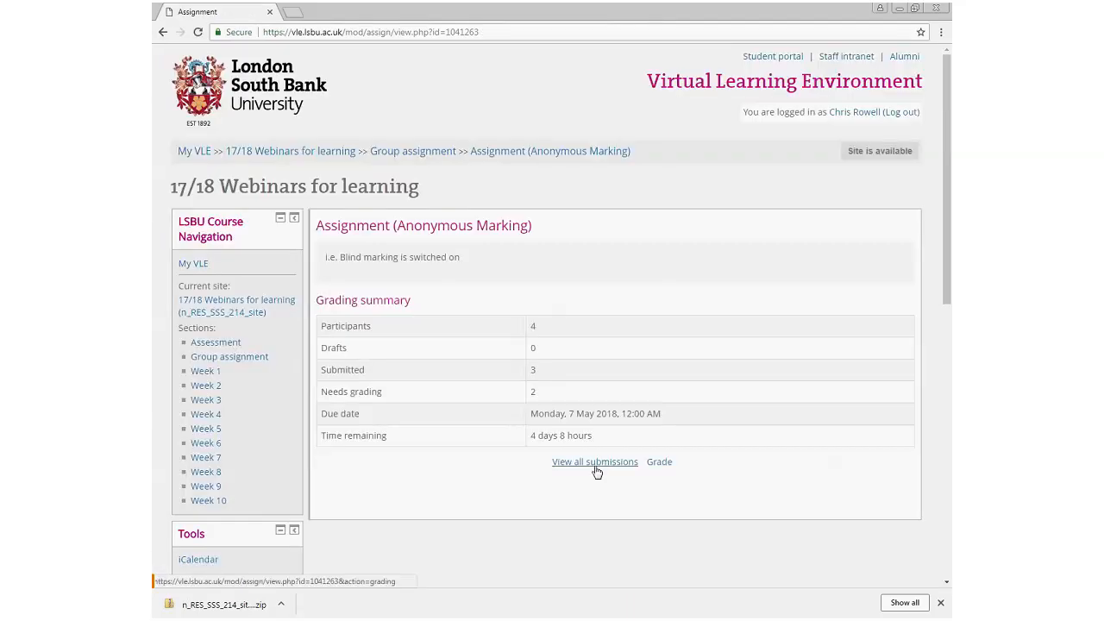
click(594, 468)
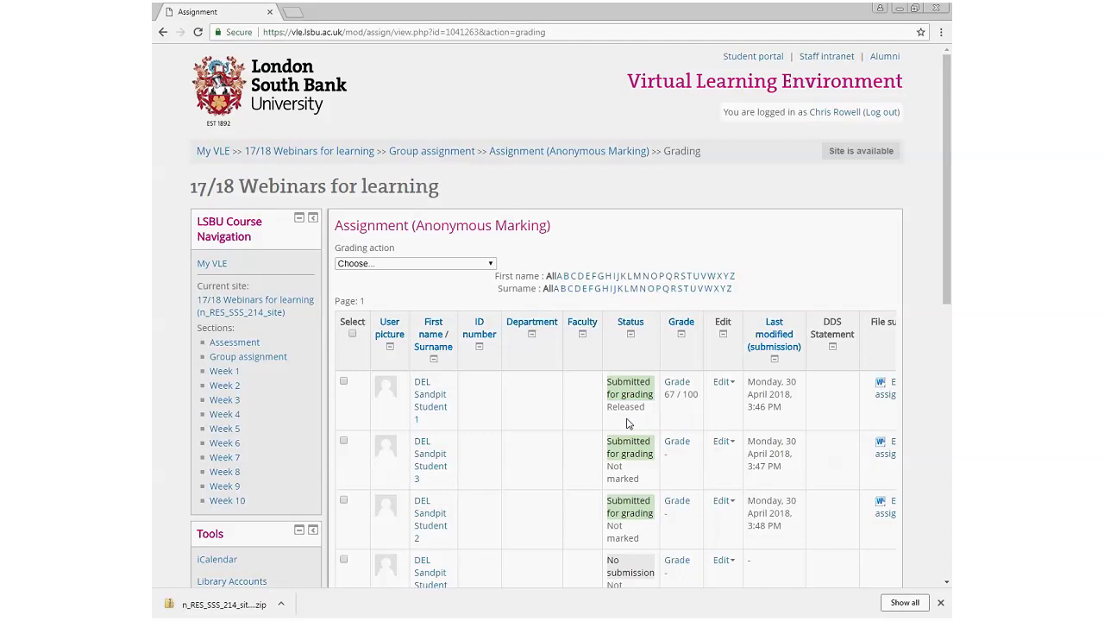
scroll(588, 436, down, 2)
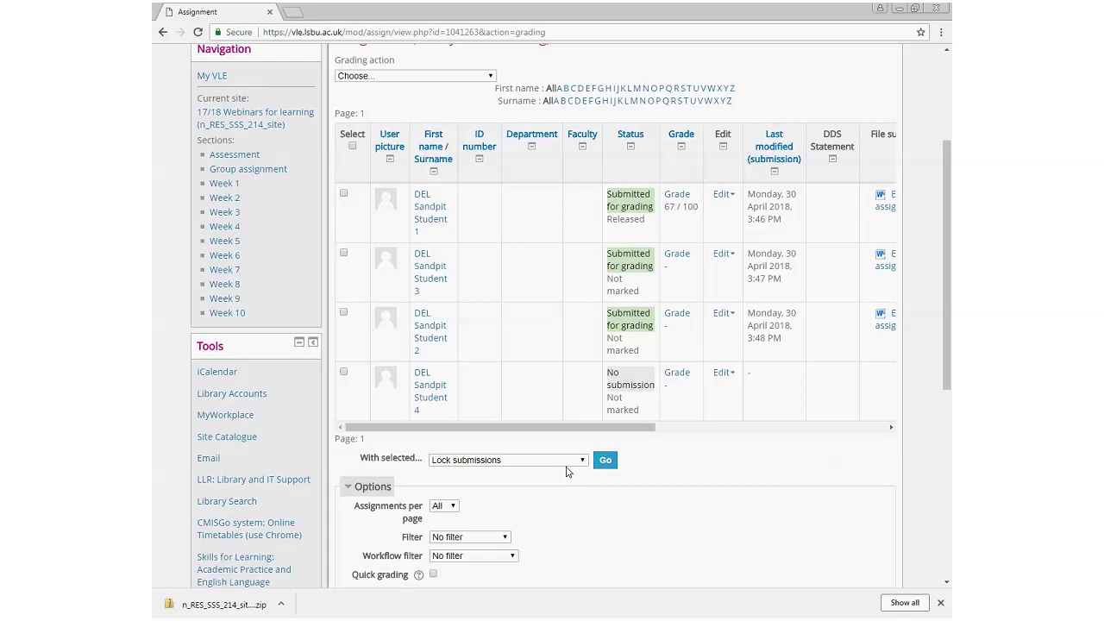
scroll(647, 493, up, 1)
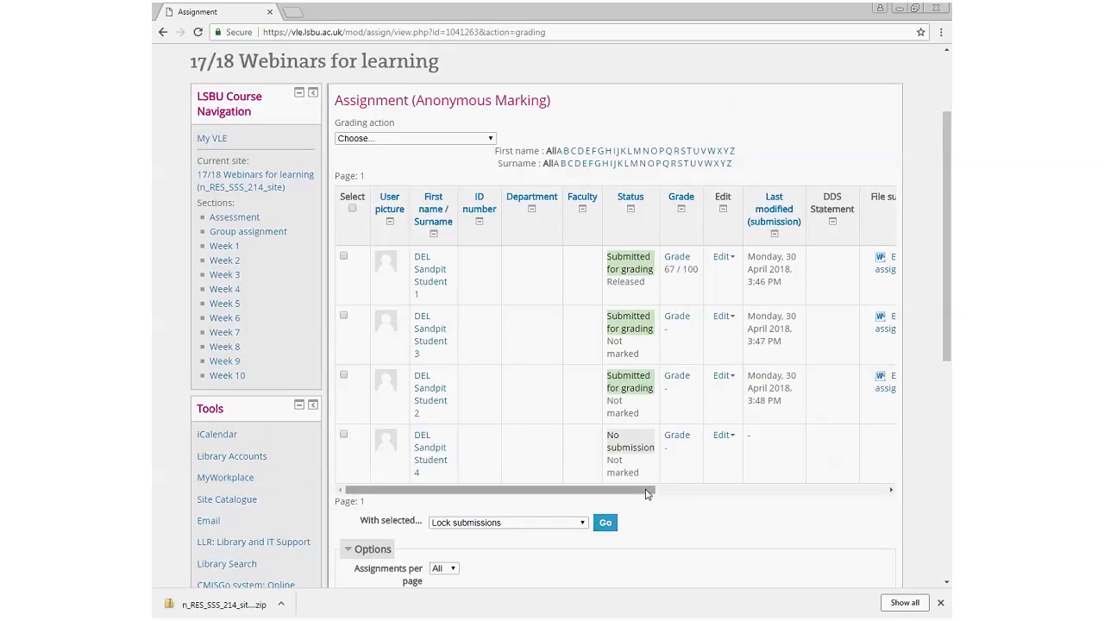
Look through the bulk actions for selected submissions and the choices for assignments per page, keeping All
click(582, 522)
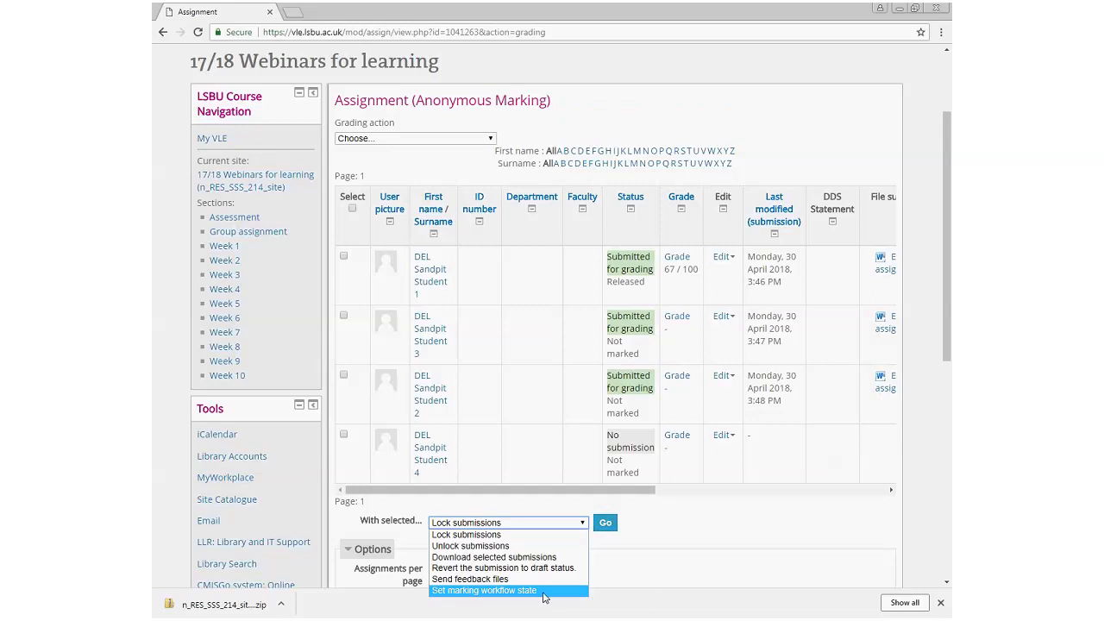
click(653, 526)
scroll(624, 542, down, 1)
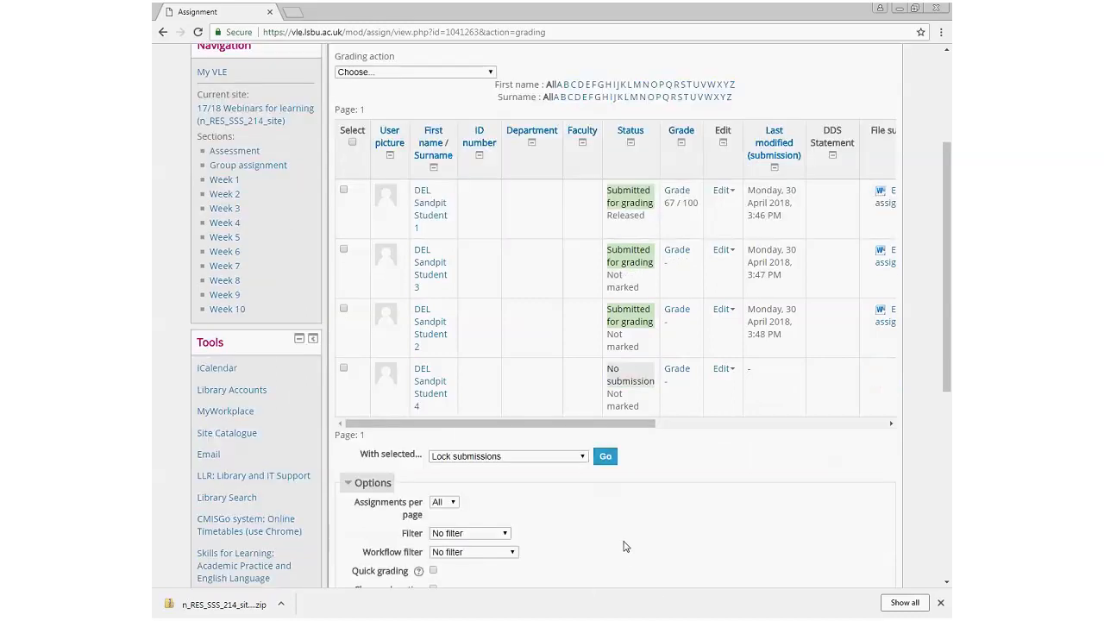
scroll(625, 545, down, 1)
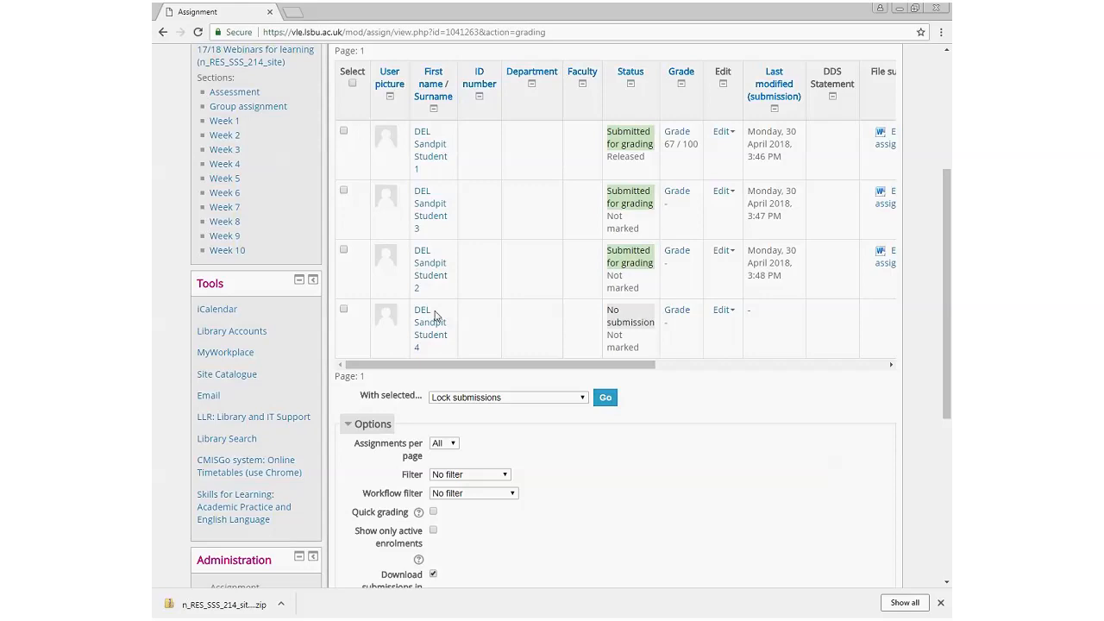
click(454, 446)
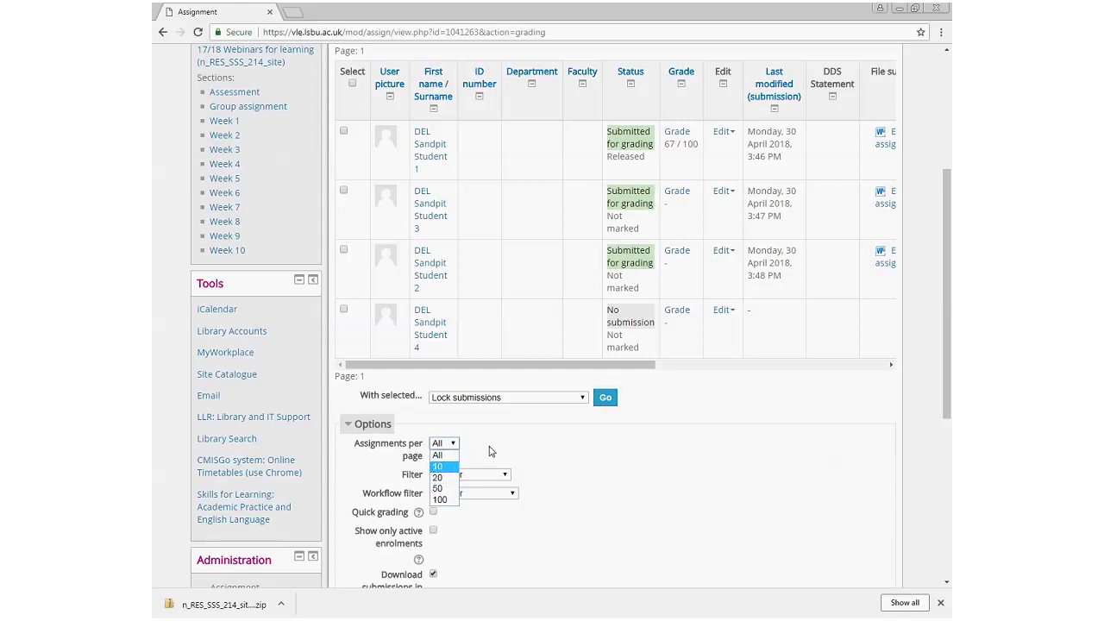
click(457, 457)
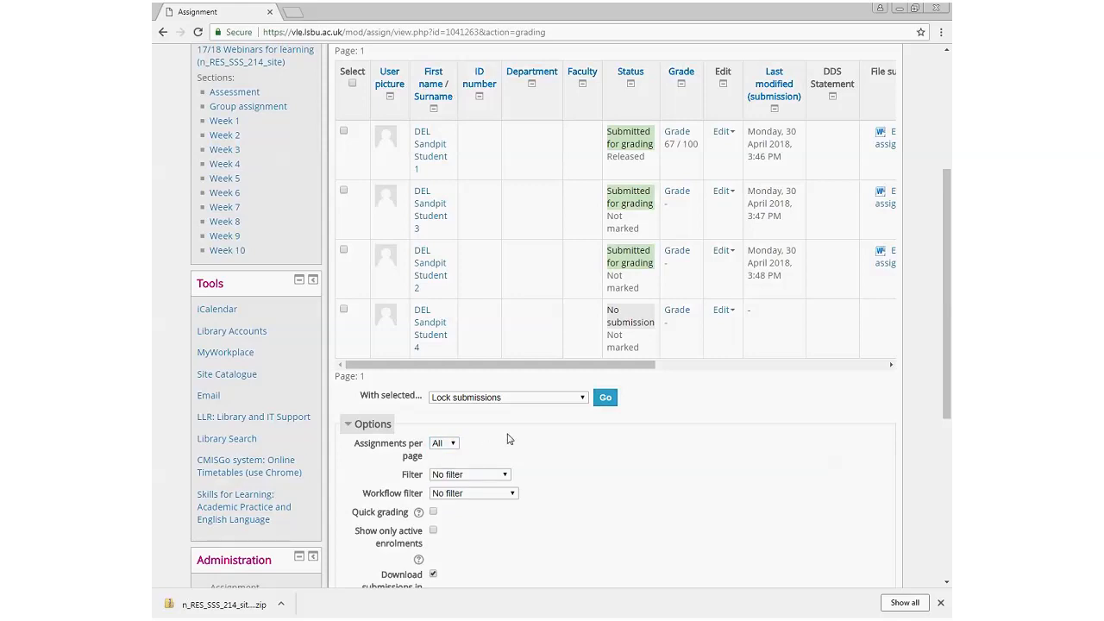
Choose Set marking workflow state as the bulk action and try to apply it without any students selected
click(582, 398)
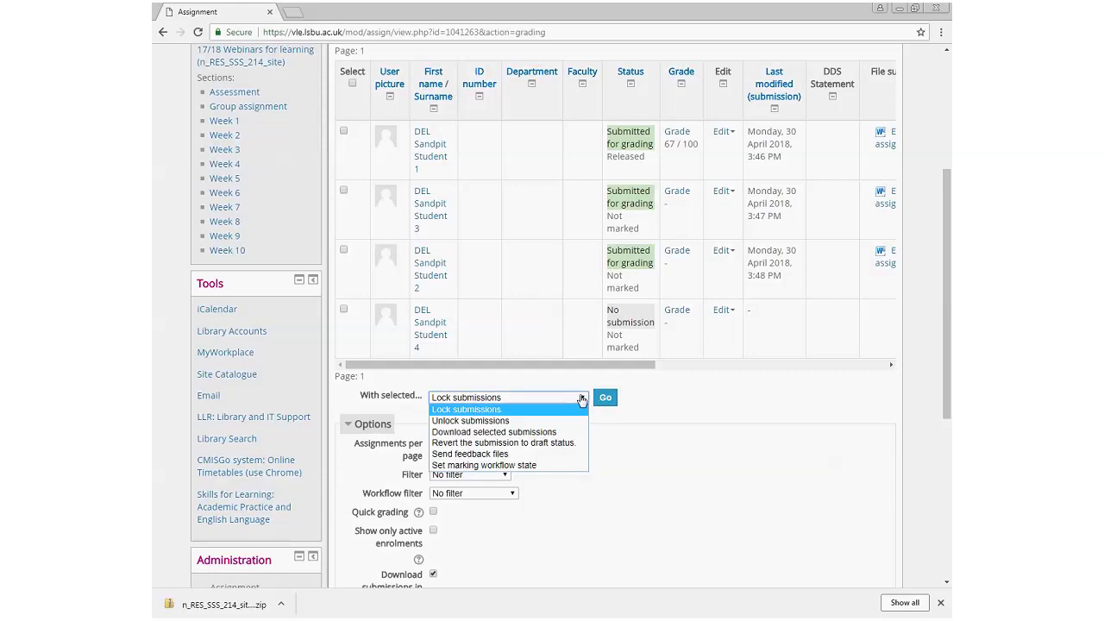
click(576, 465)
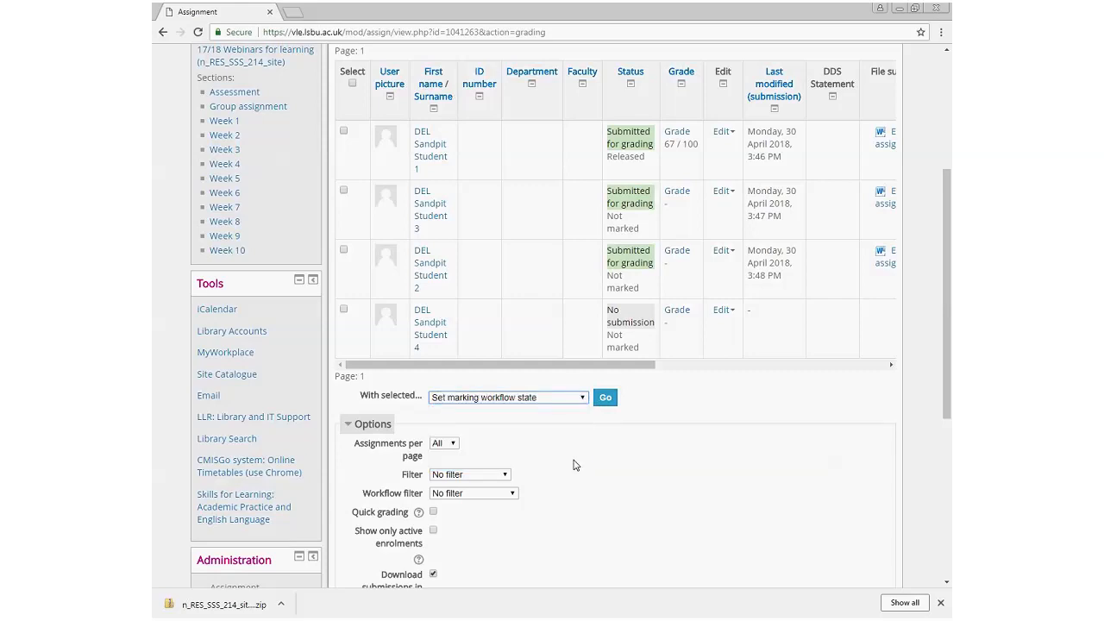
click(606, 397)
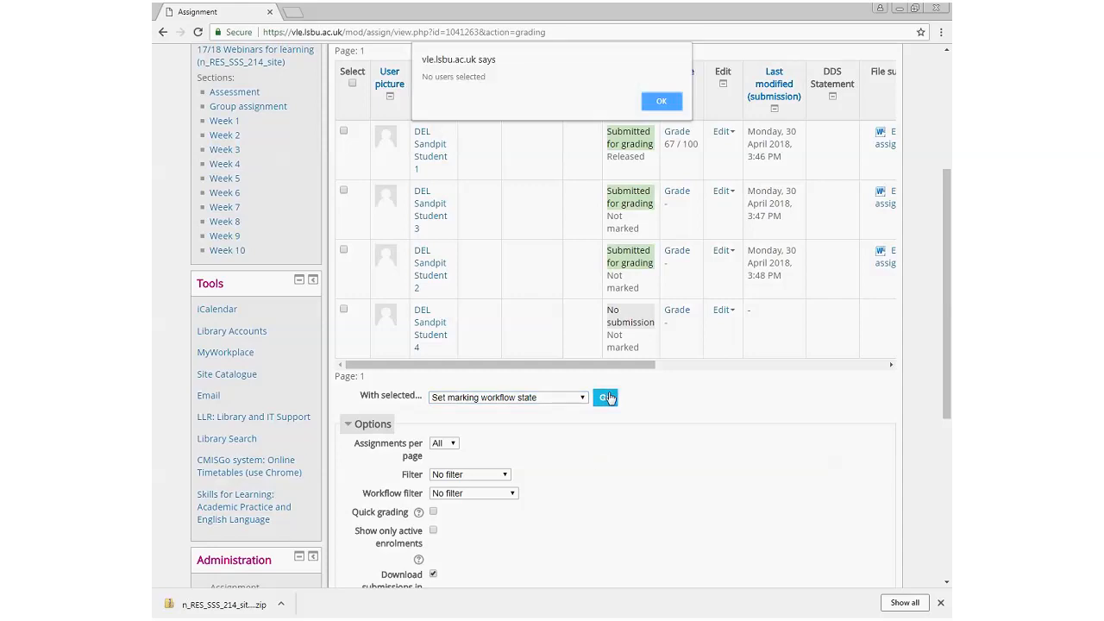
click(661, 101)
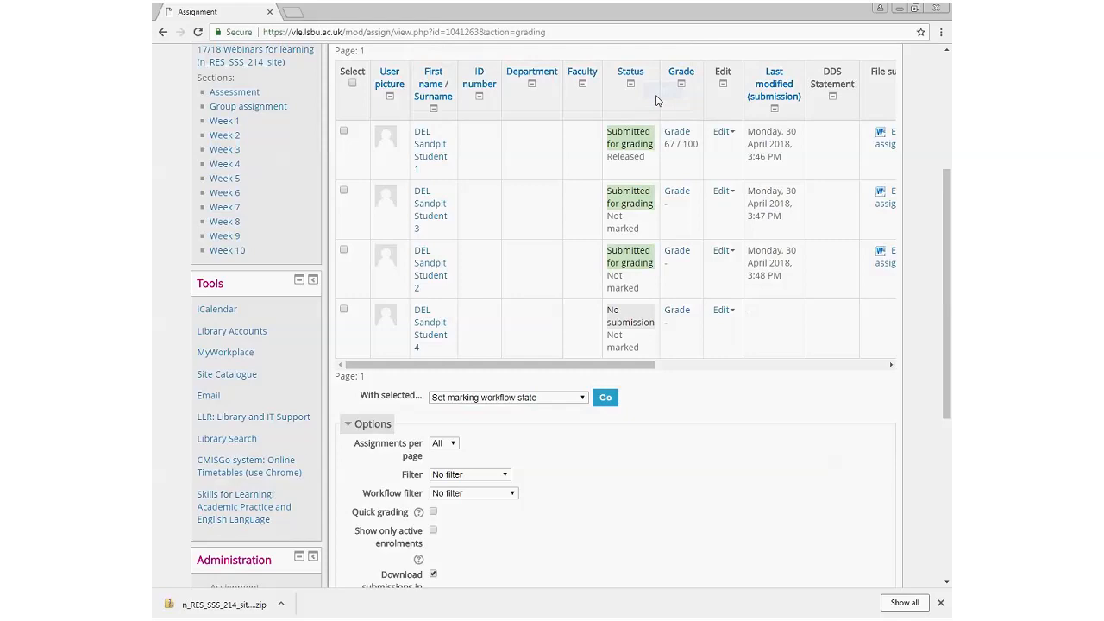
Select all students in the grading table, then run the Set marking workflow state action on them and confirm it
click(352, 84)
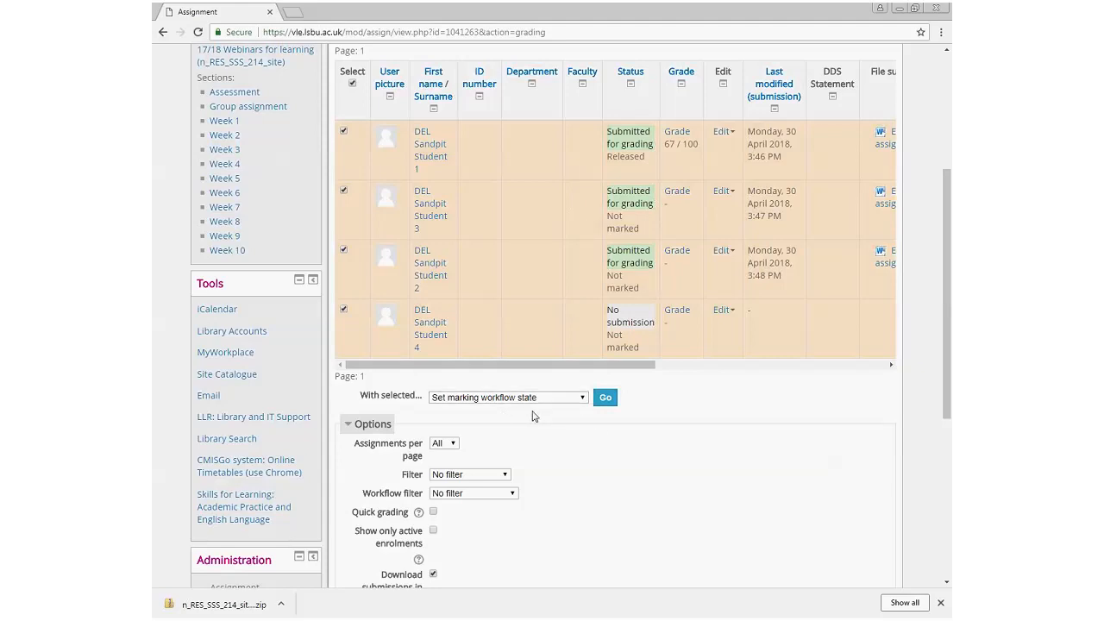
click(604, 401)
click(603, 401)
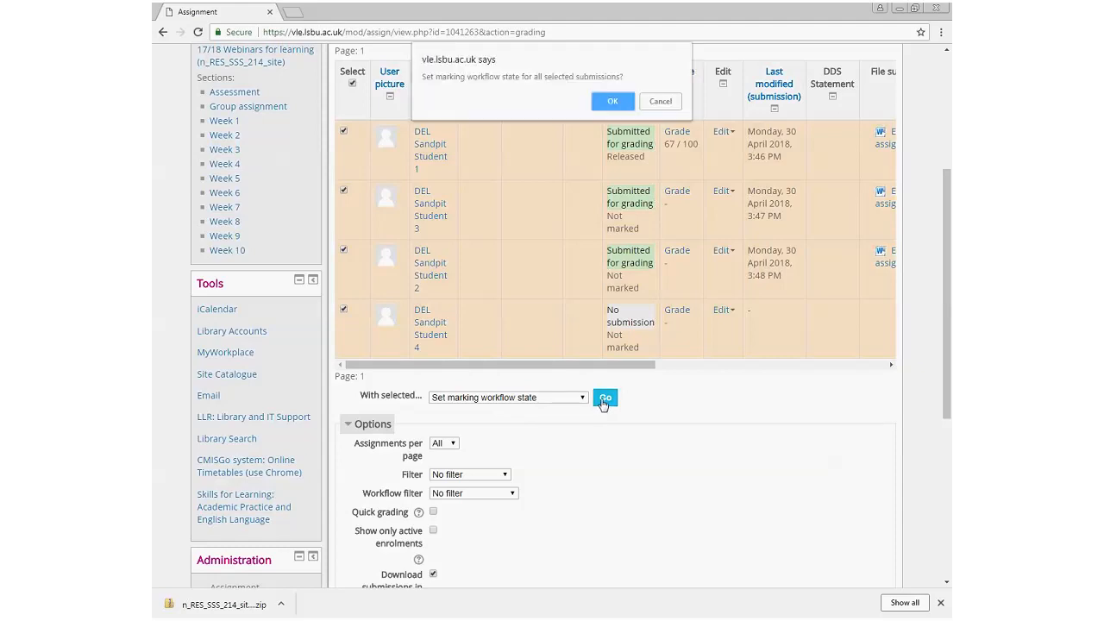
click(611, 102)
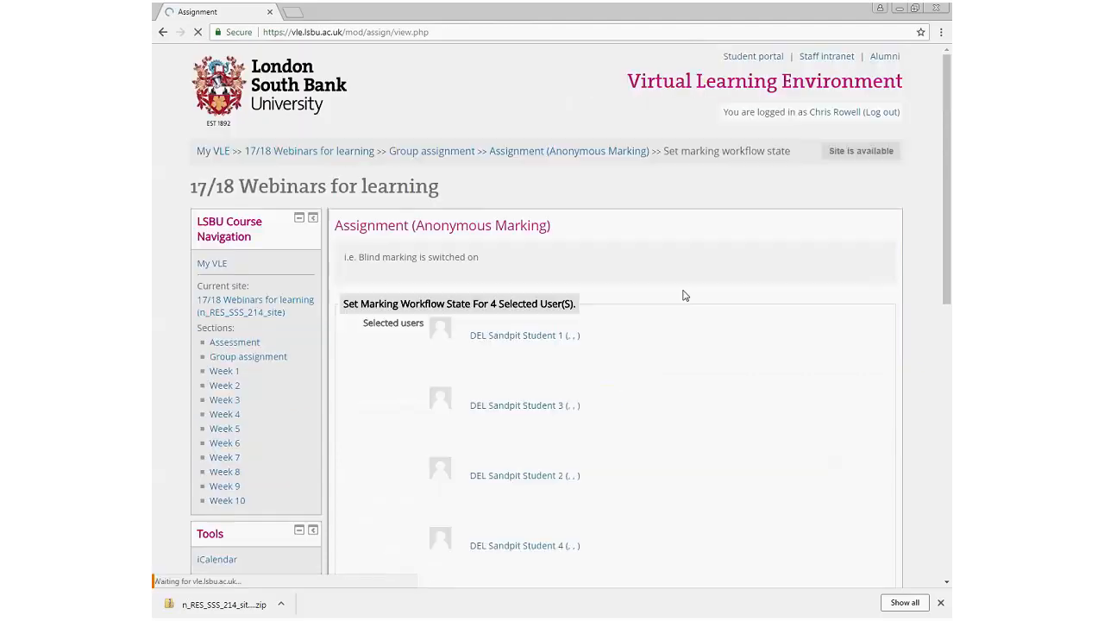
Set the marking workflow state to Released for all selected students with email notification set to Yes, save, and check the grading table
scroll(678, 443, down, 2)
scroll(678, 443, down, 1)
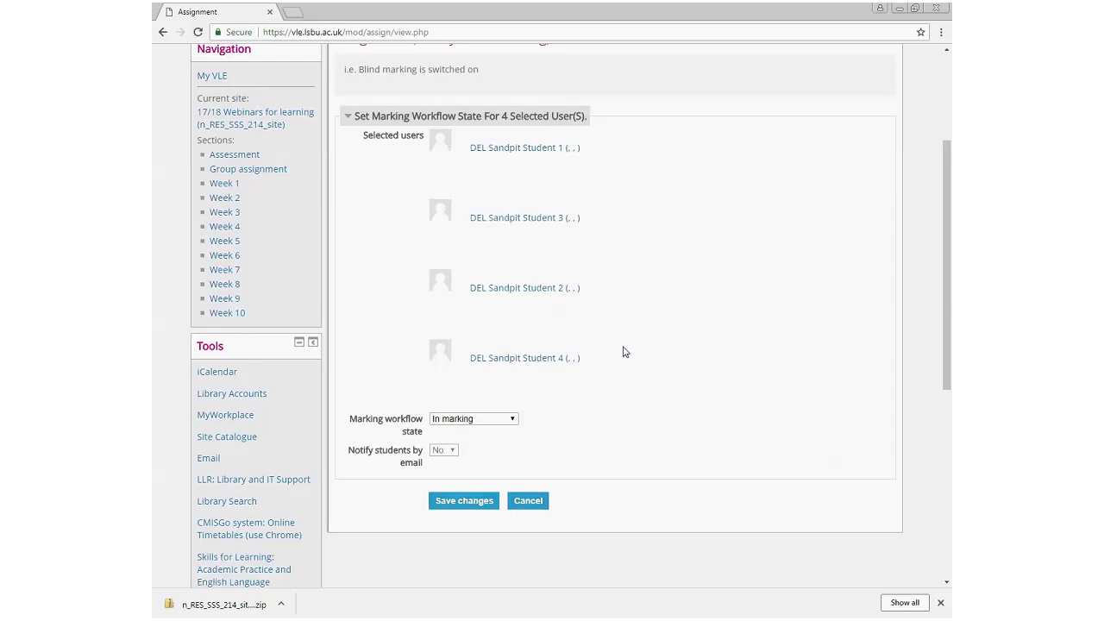
click(512, 421)
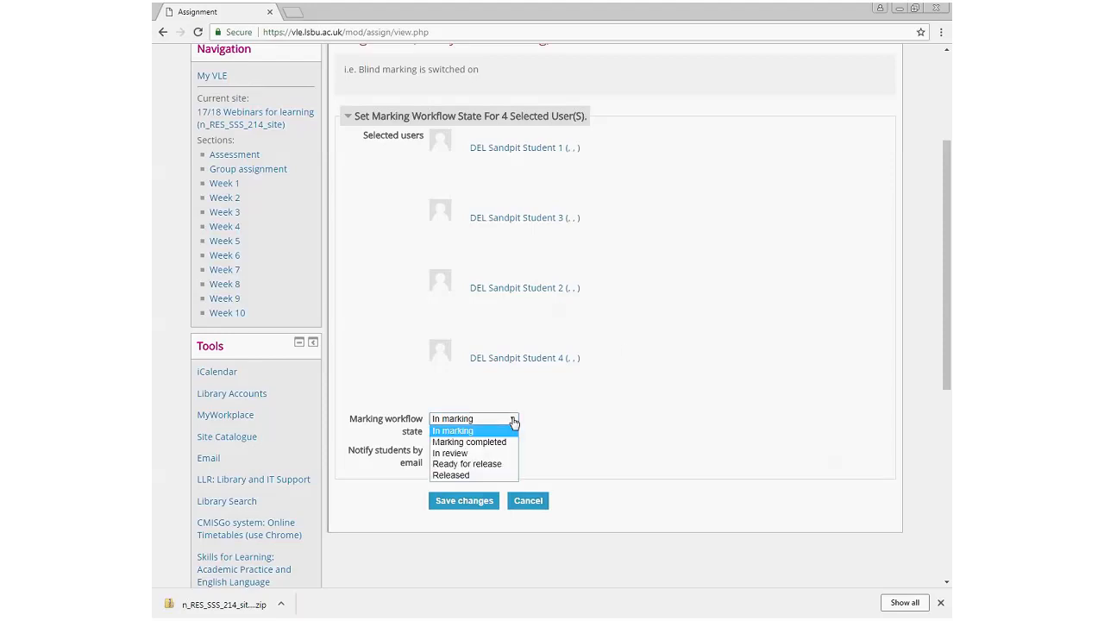
click(493, 476)
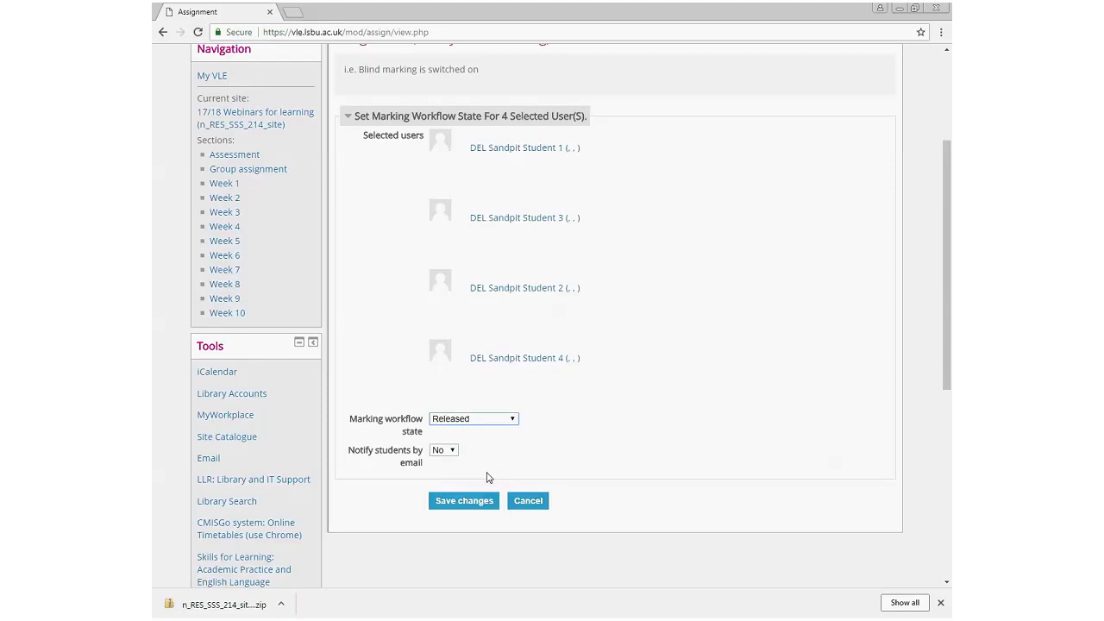
click(444, 450)
click(451, 475)
click(467, 503)
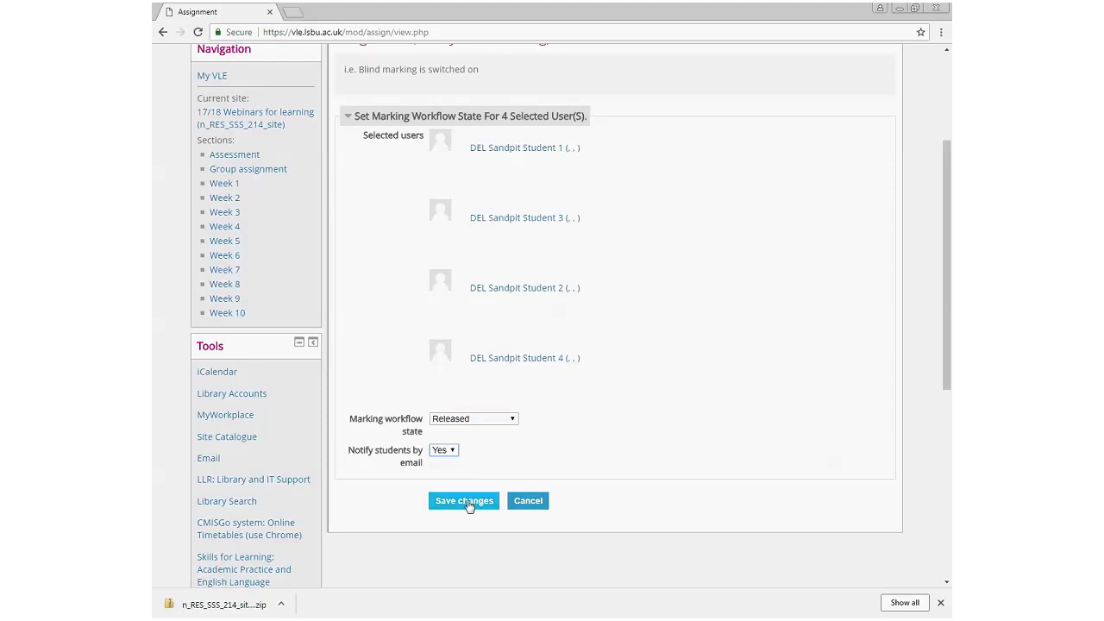
click(467, 504)
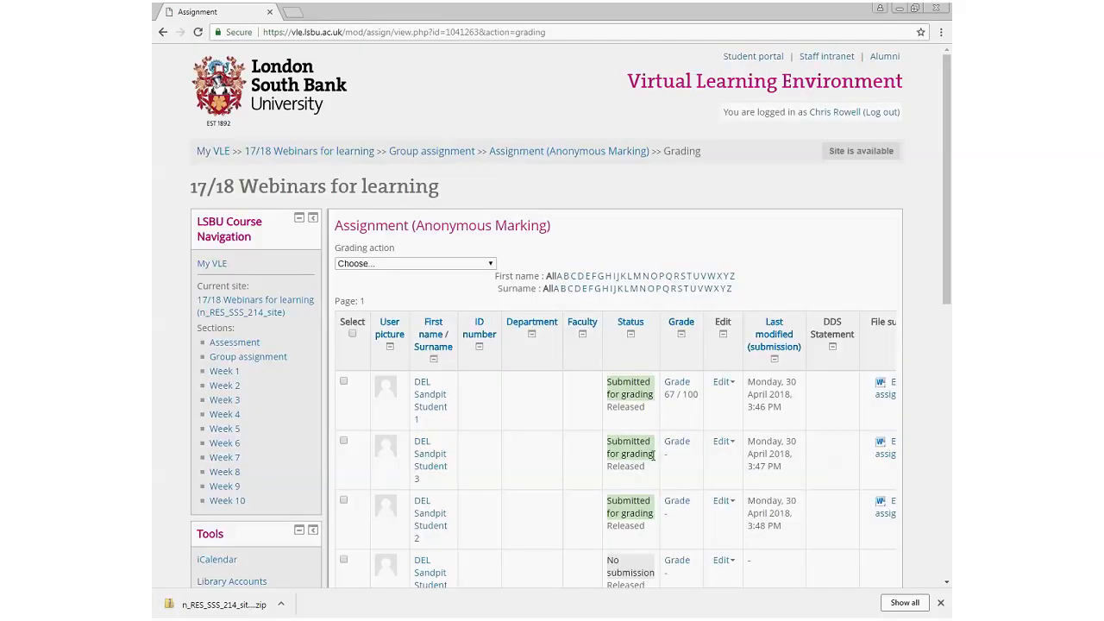
scroll(653, 461, down, 2)
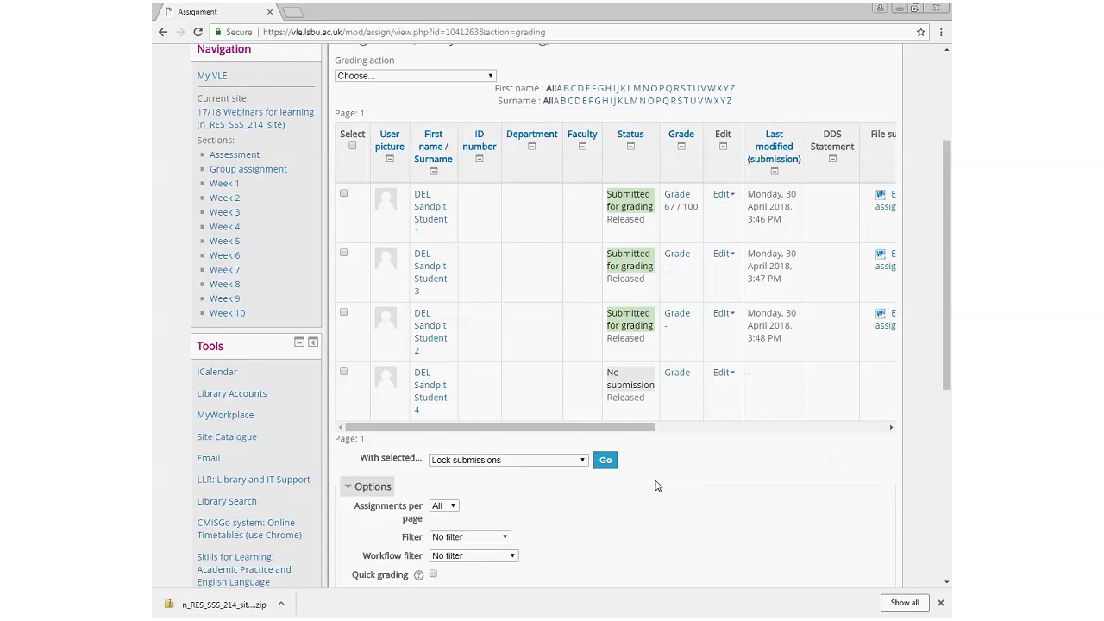
scroll(658, 487, down, 2)
scroll(666, 479, up, 3)
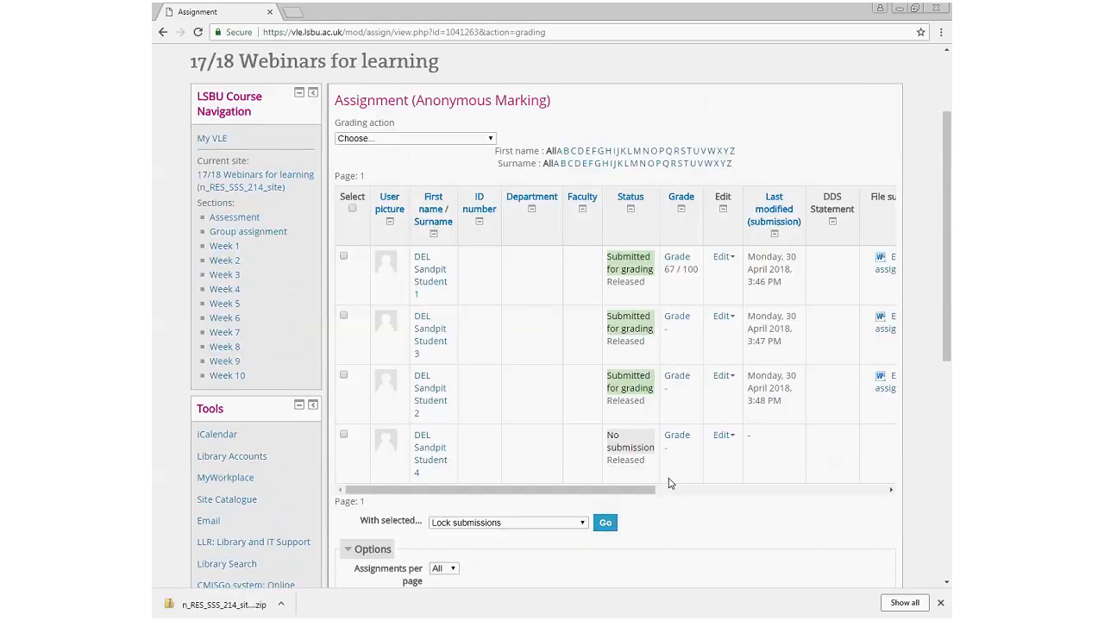